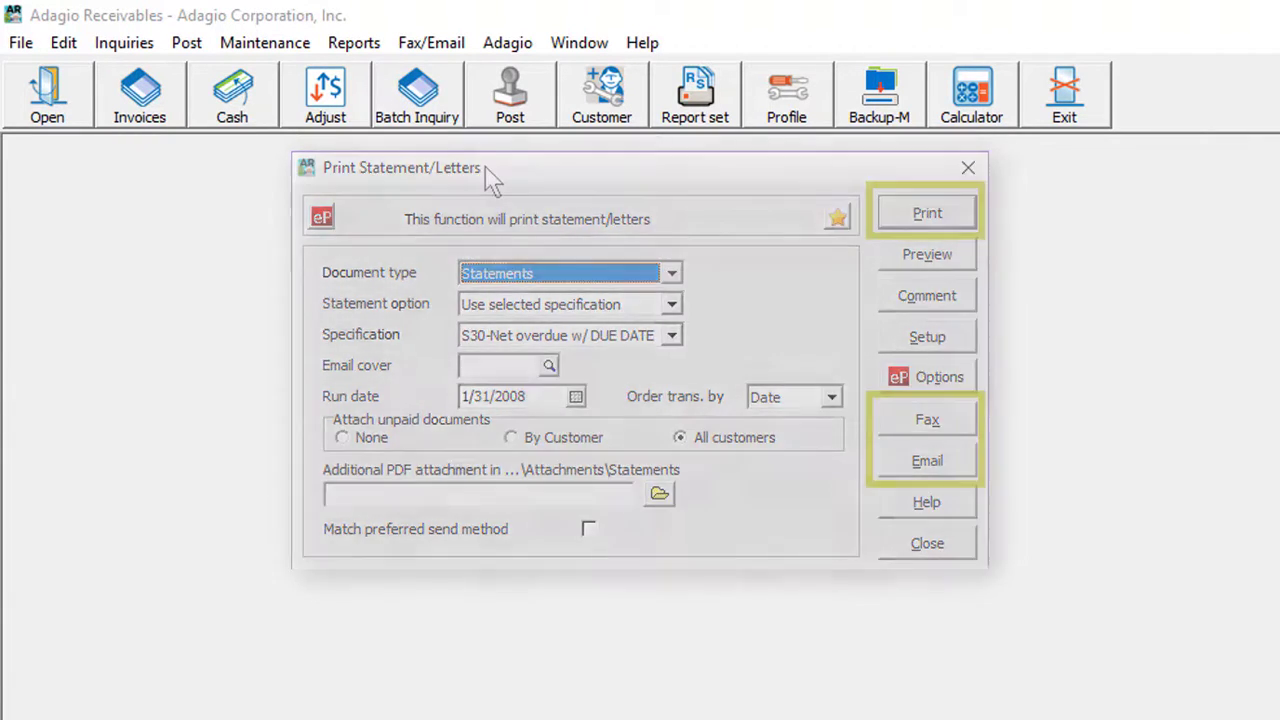
Reopen the Print Statement/Letters form and add Email and Fax to the send methods.
key(Escape)
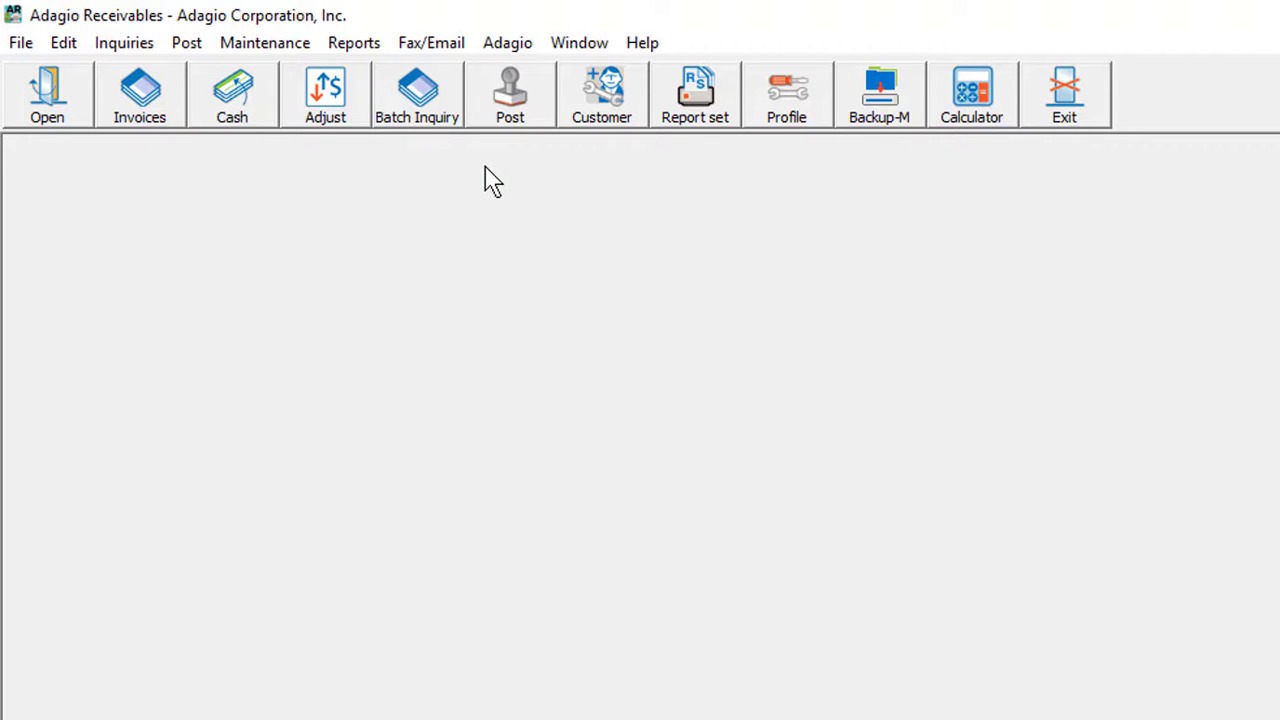
click(374, 46)
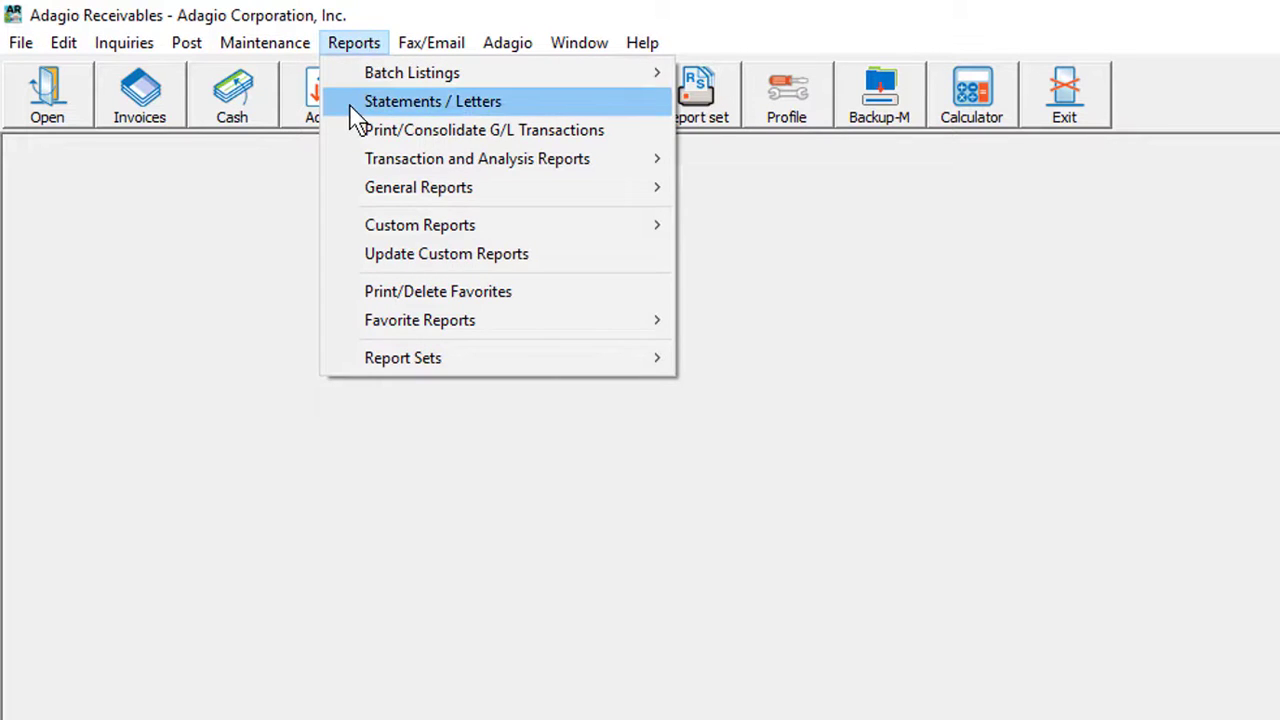
click(354, 105)
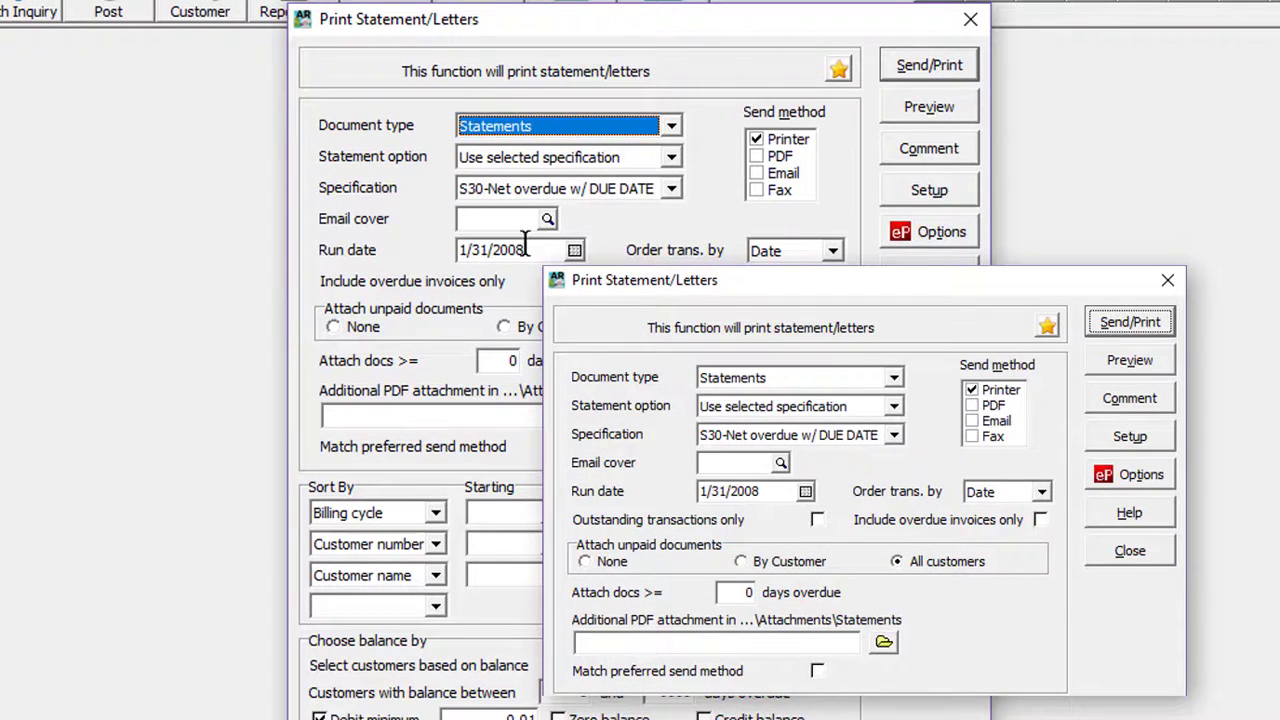
click(756, 174)
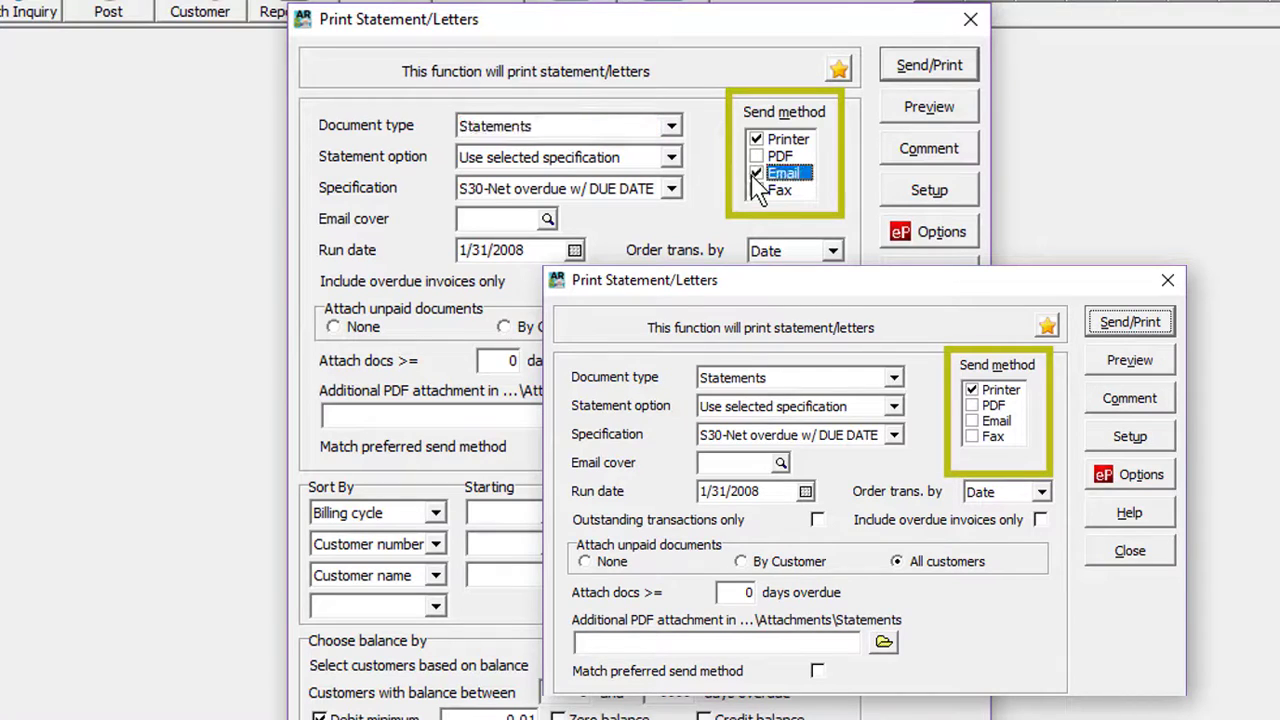
click(756, 190)
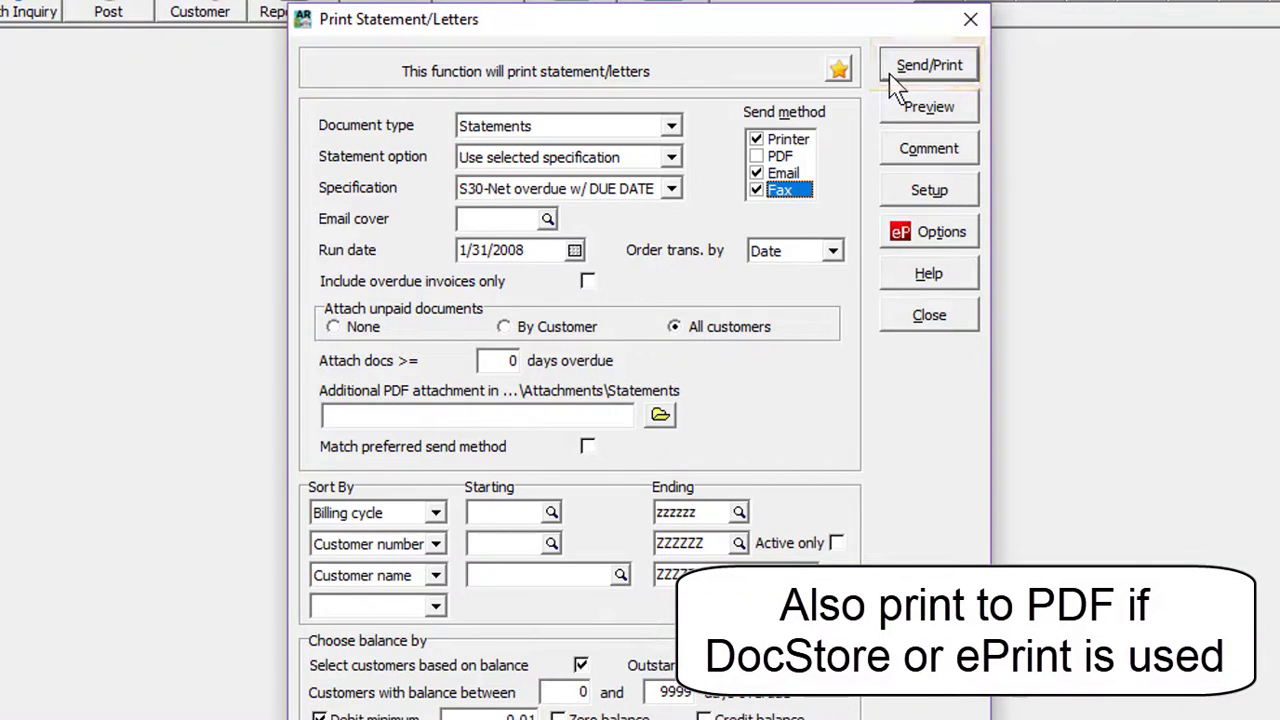
Enable matching of the preferred send method, and toggle the Email and Fax send methods.
click(588, 447)
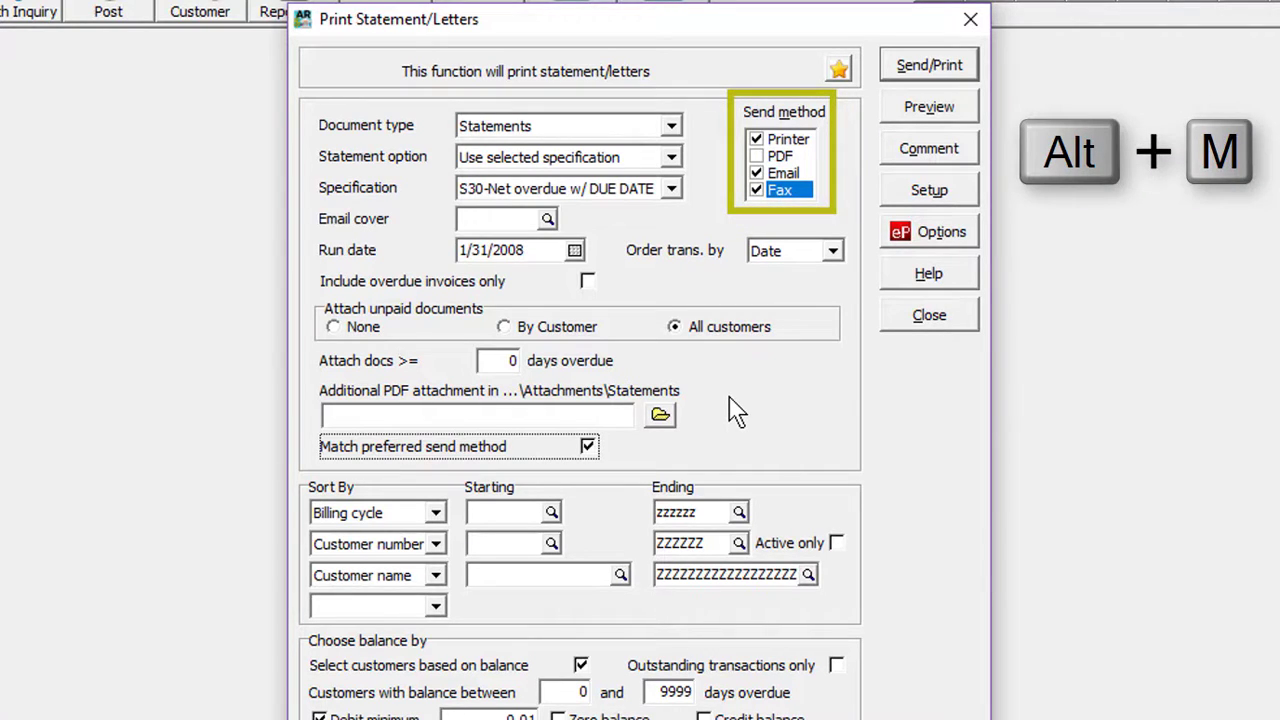
key(alt+m)
key(Up)
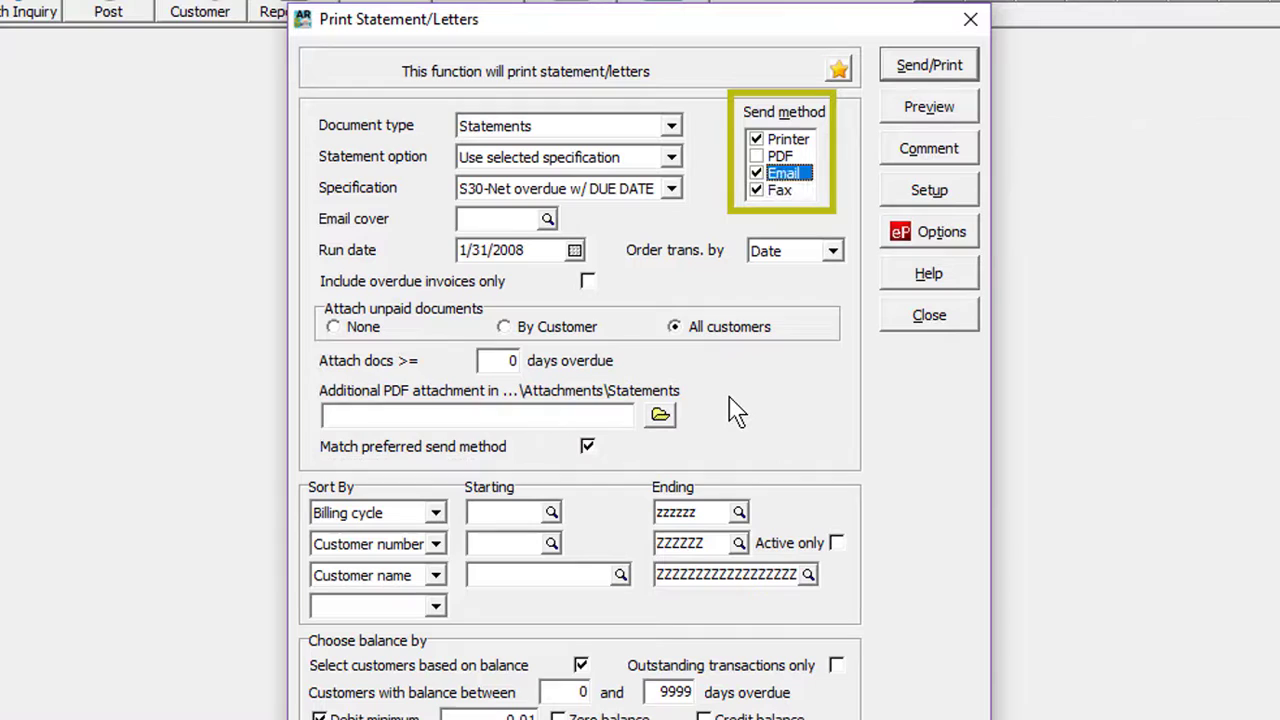
key(space)
key(alt+f)
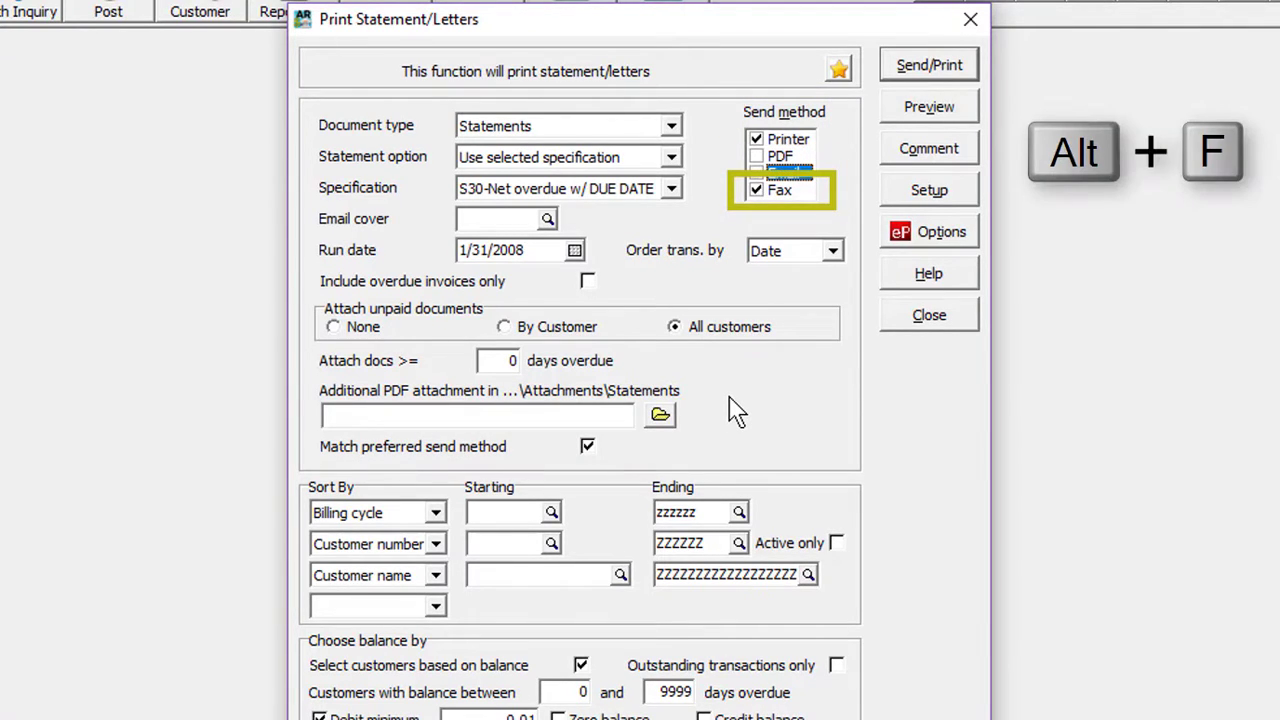
key(alt+f)
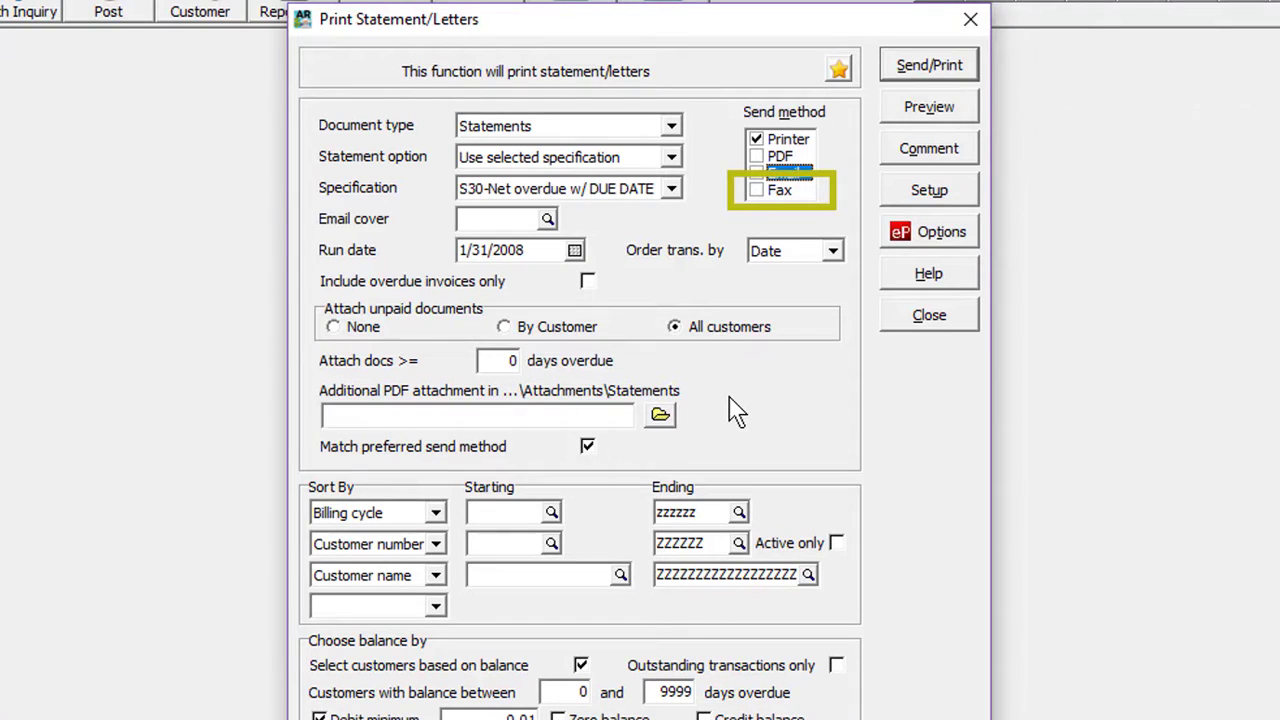
key(alt+f)
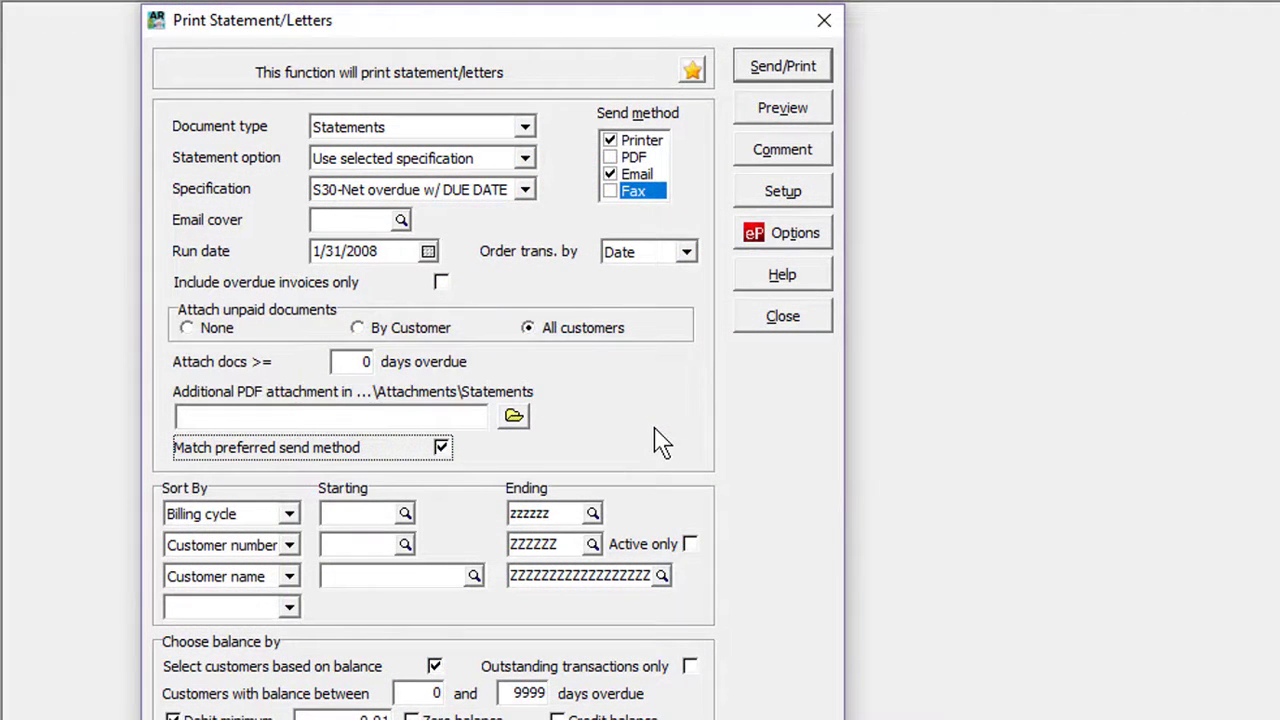
Limit the statements to outstanding transactions and overdue invoices only, and start editing the days-overdue threshold for attached documents.
click(690, 666)
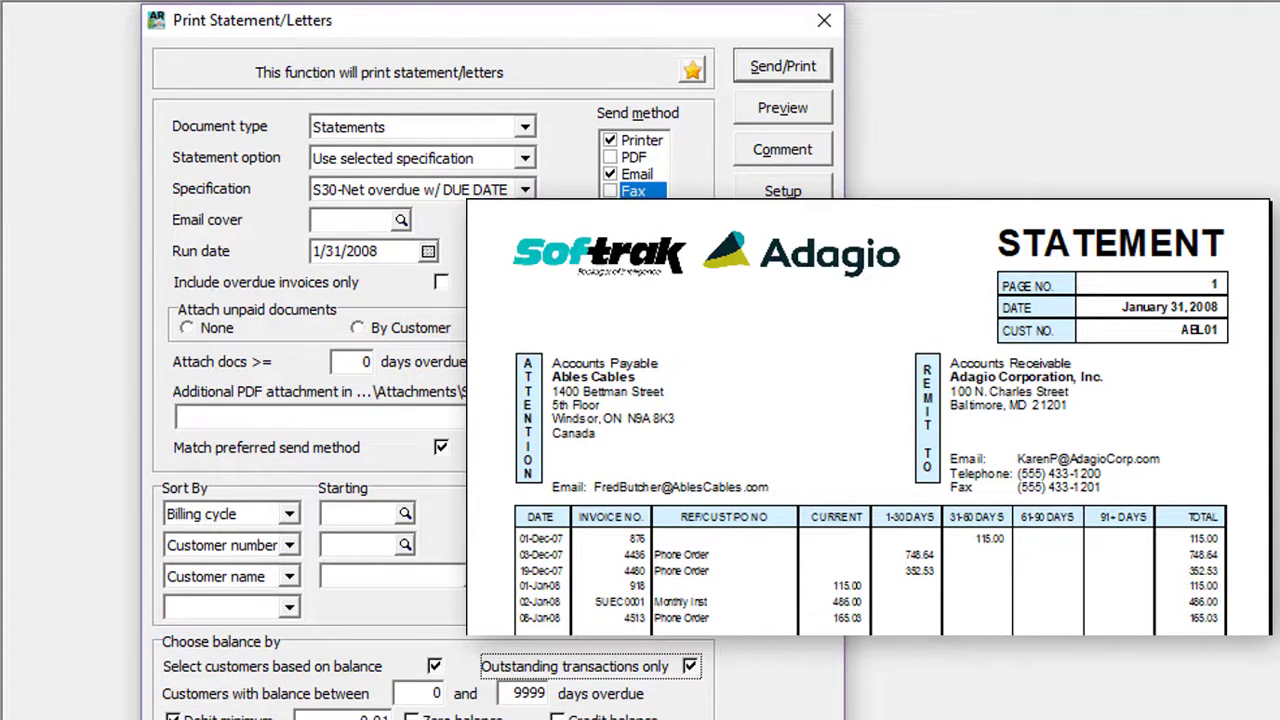
click(441, 282)
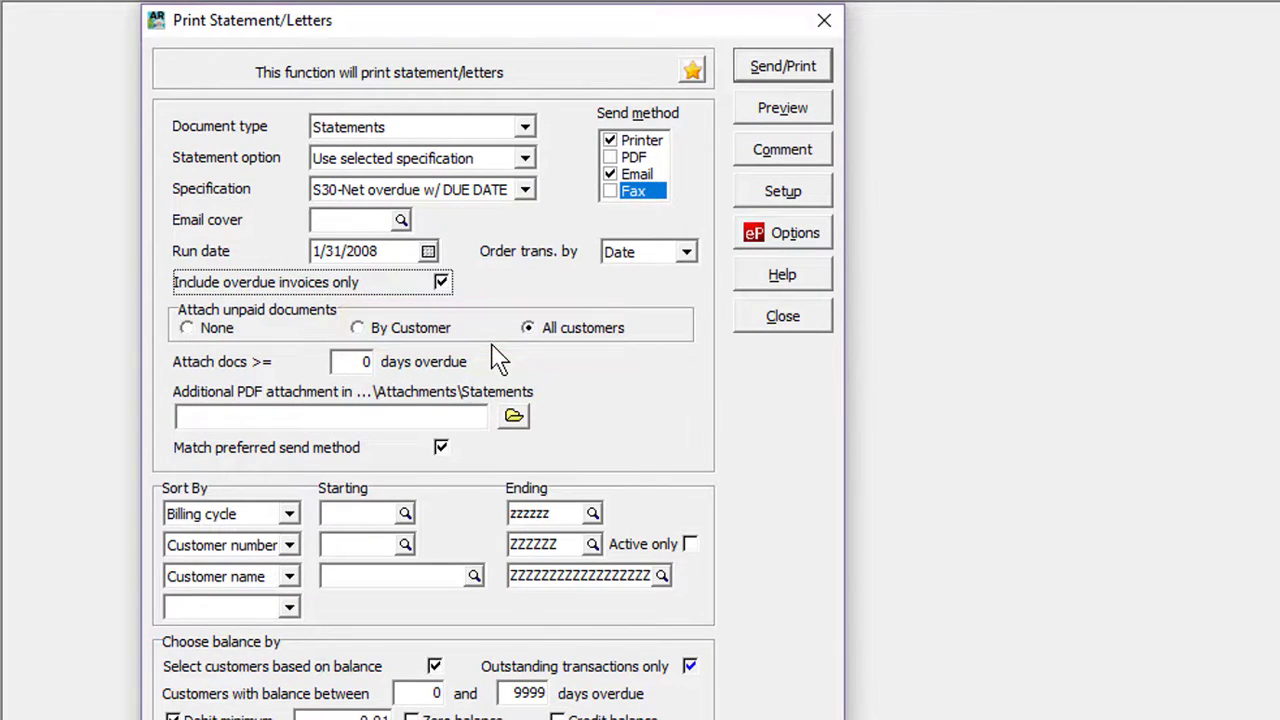
click(347, 362)
Enter 300.00 as the CCX Express invoice amount and pay it by mccad with an auto-generated check number.
text(300.00)
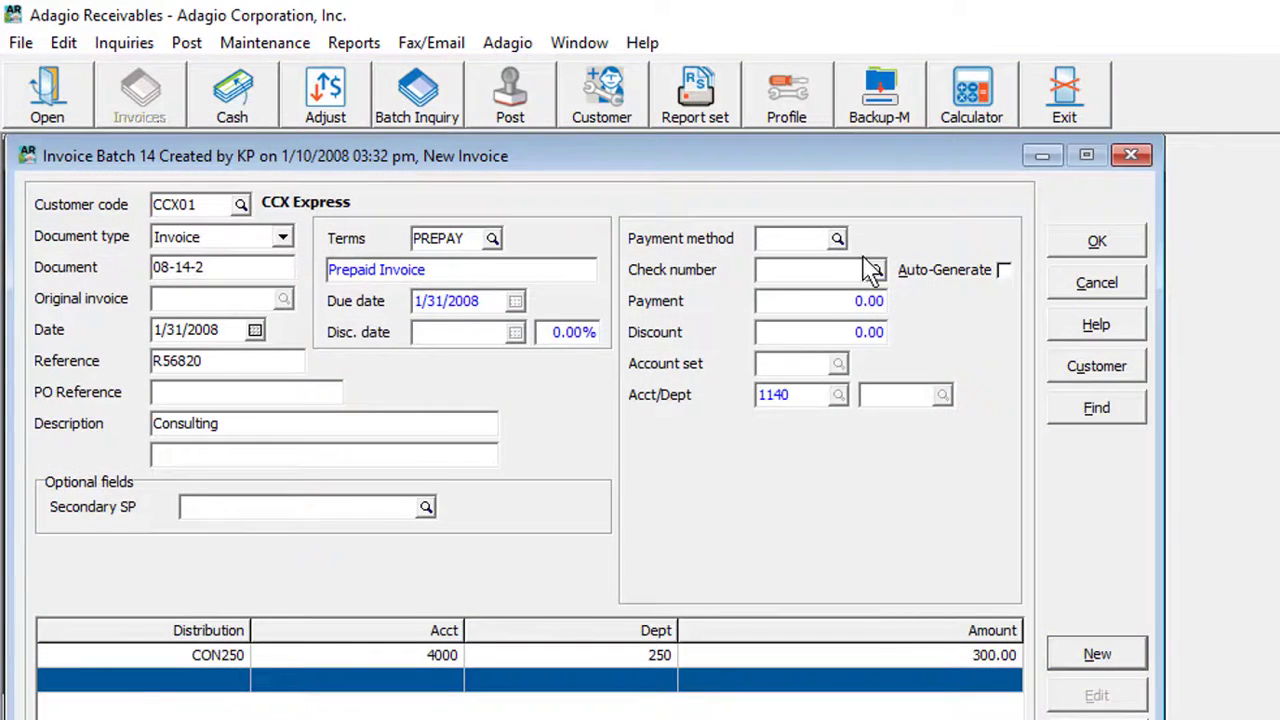
click(837, 239)
double_click(910, 490)
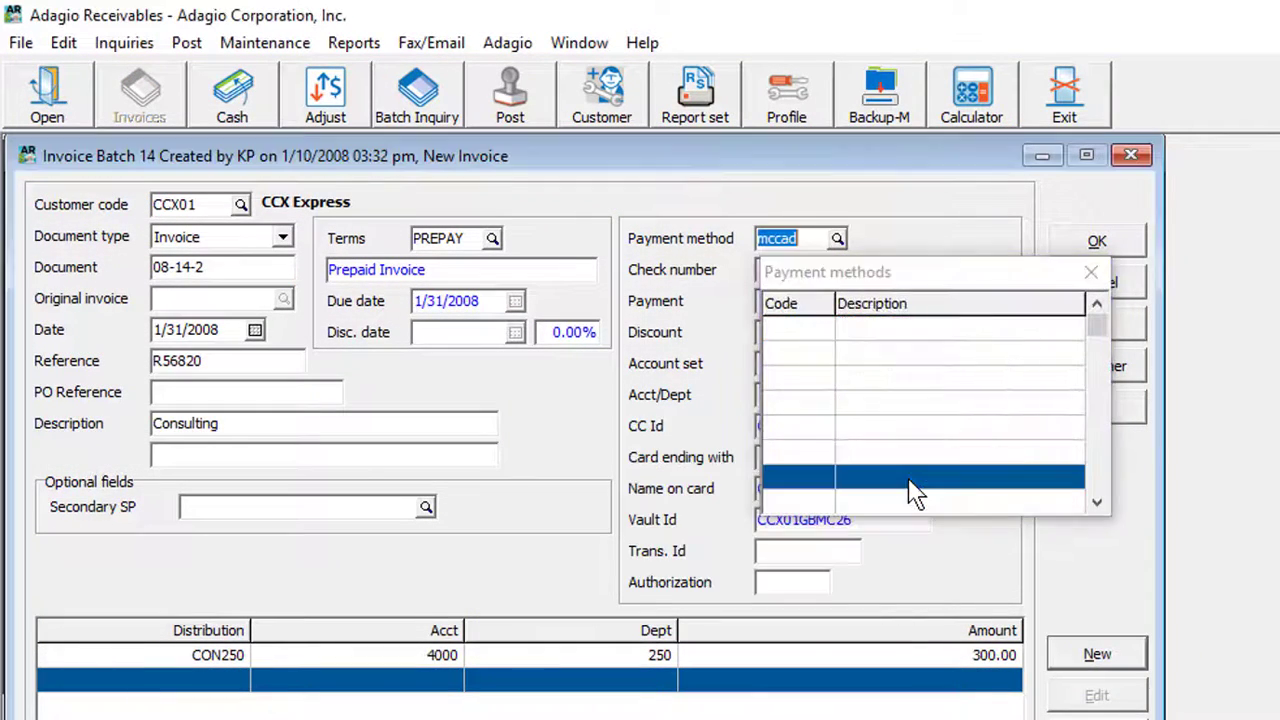
click(1004, 270)
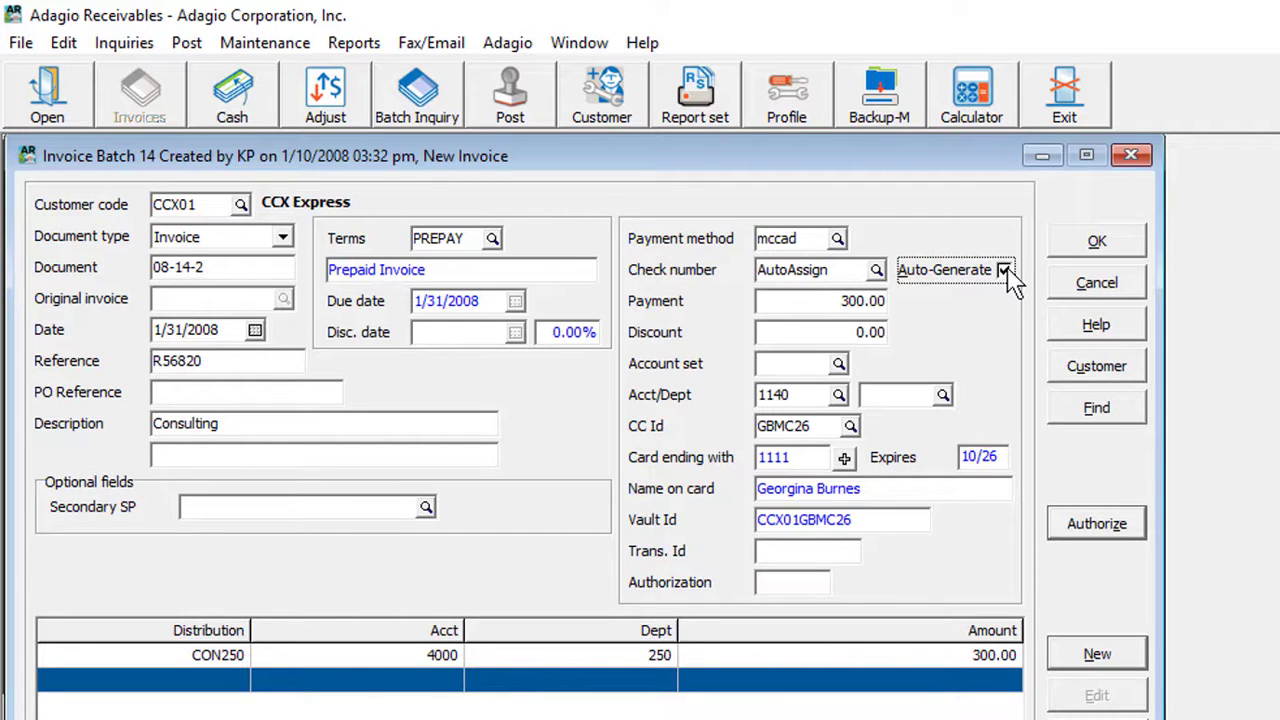
Choose the customer's saved default MasterCard for the invoice payment and authorize the payment.
click(850, 427)
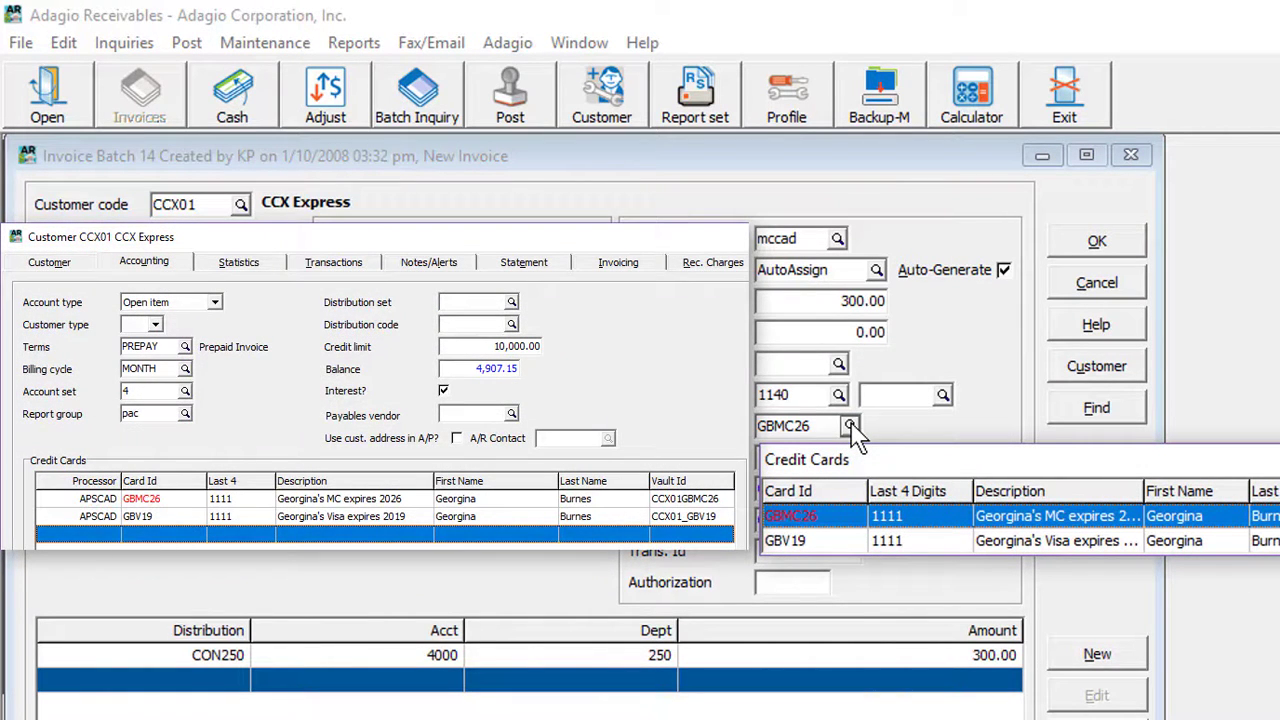
key(Return)
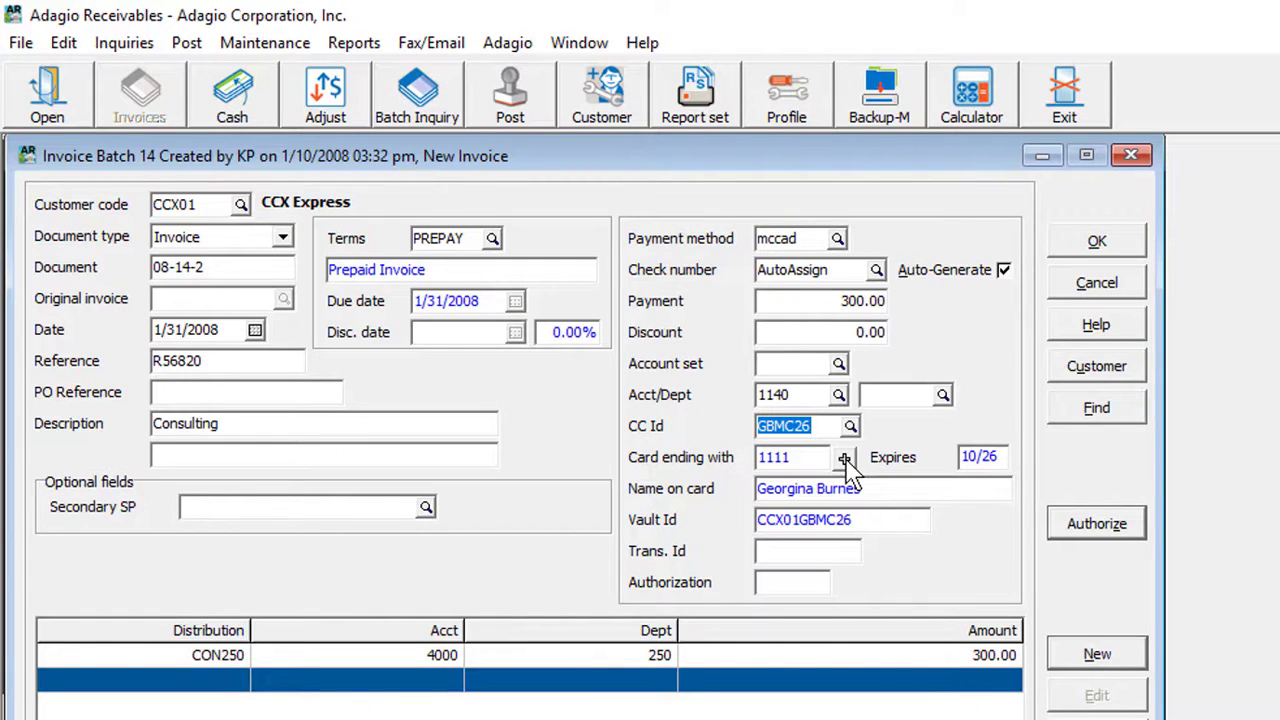
click(1057, 522)
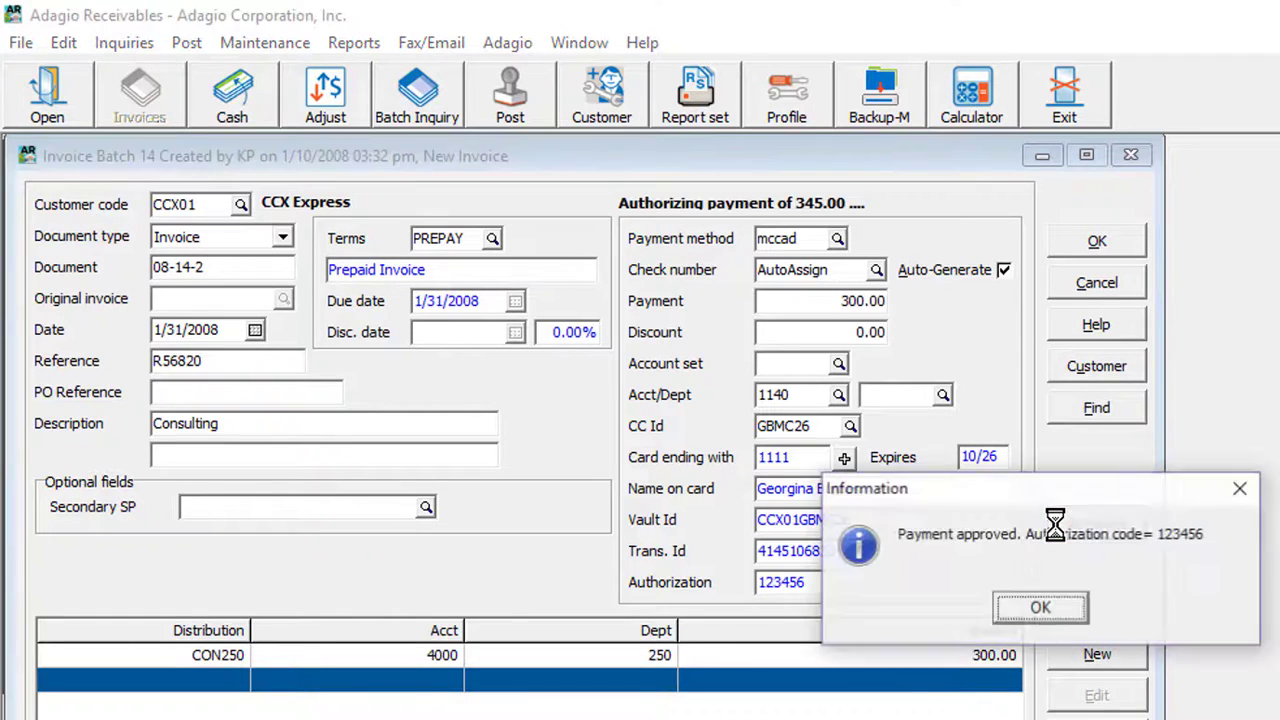
click(1052, 612)
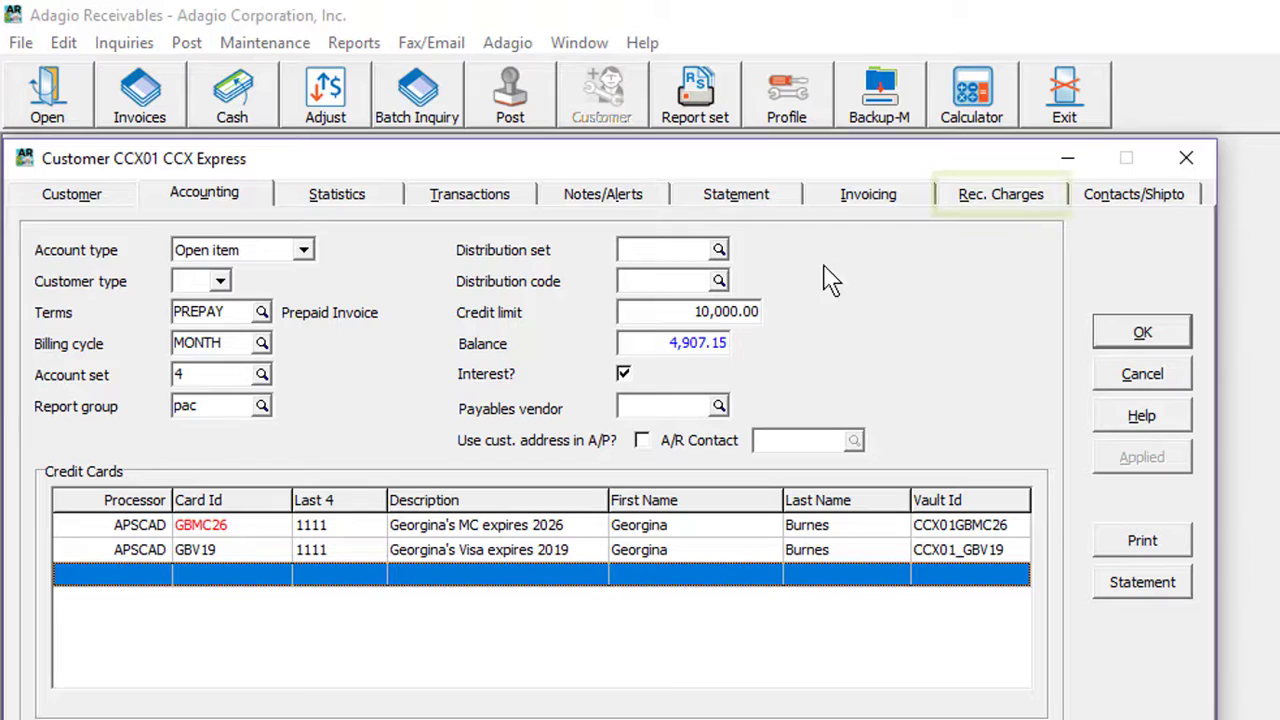
Open the SUP250 recurring charge of CCX Express and turn on its Make payment option.
click(955, 205)
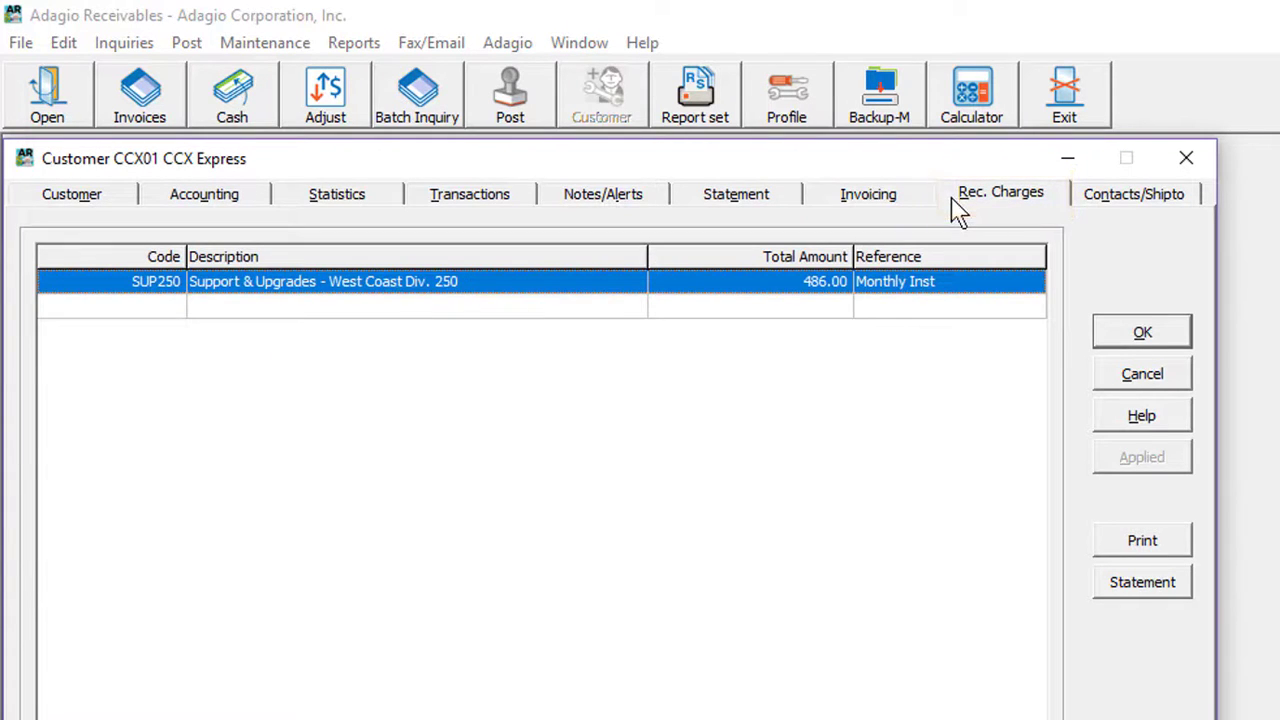
double_click(978, 288)
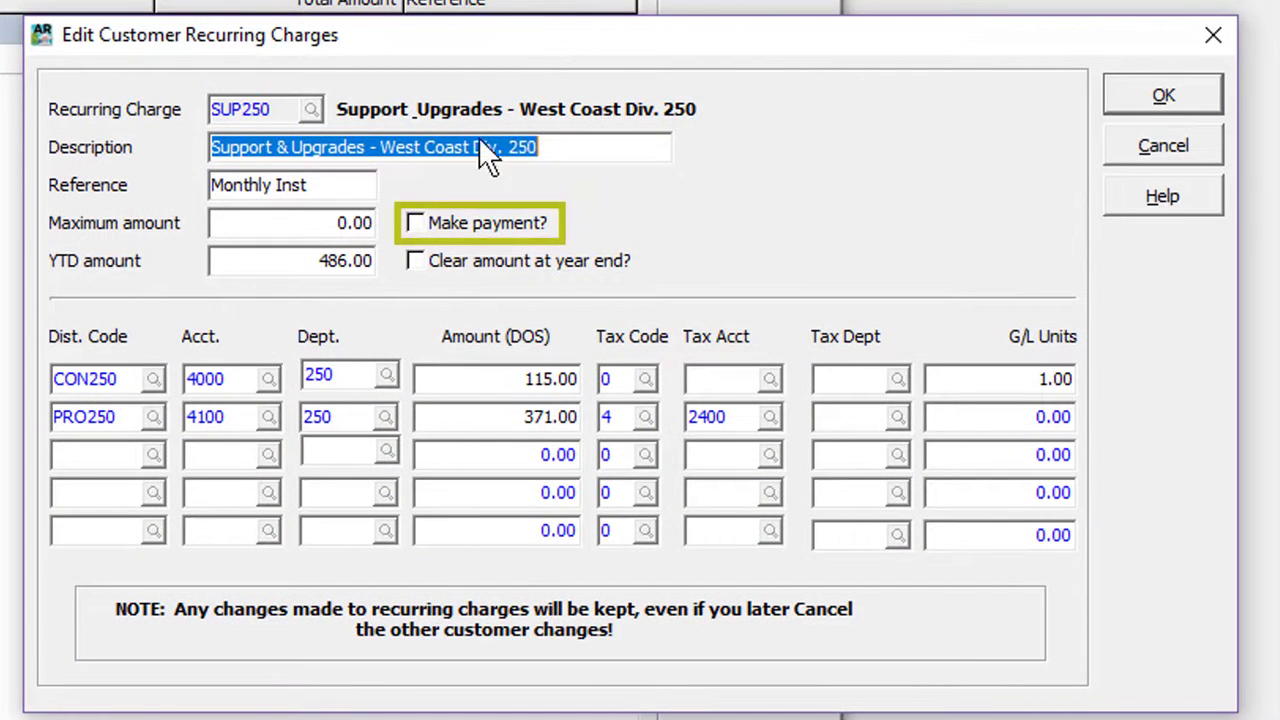
click(416, 224)
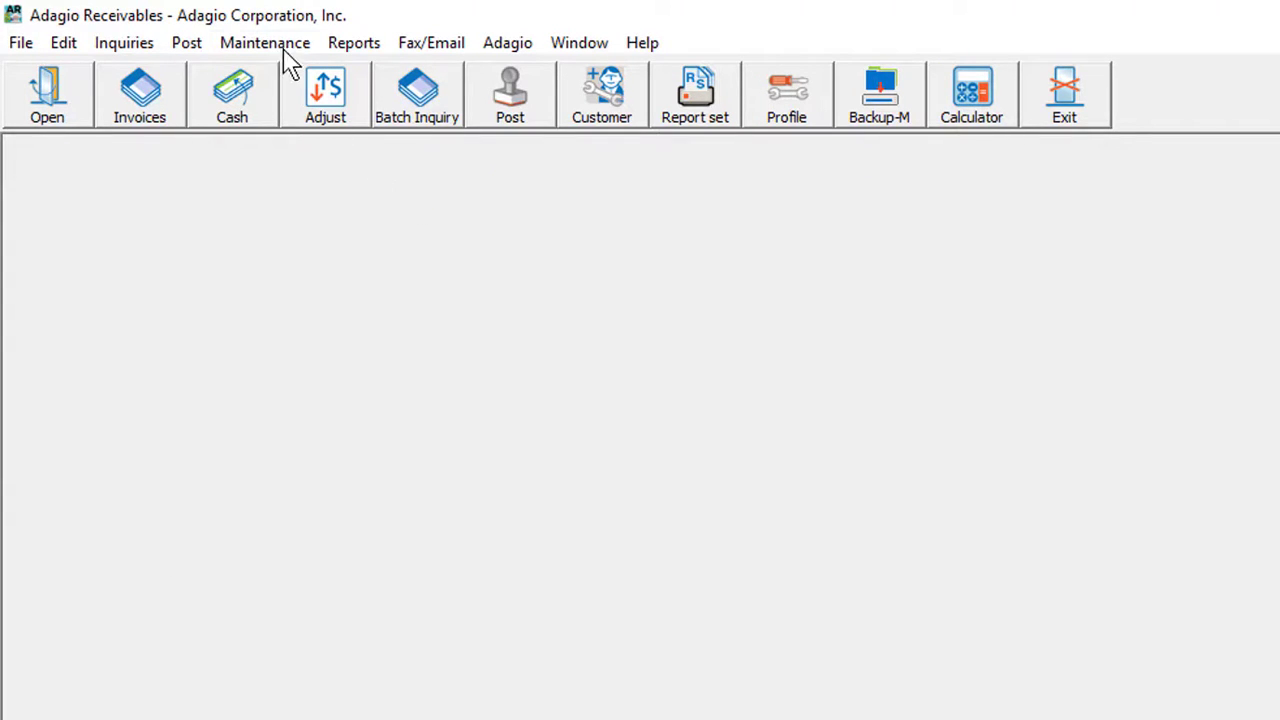
Open the Calculate Customer Aging function.
click(283, 50)
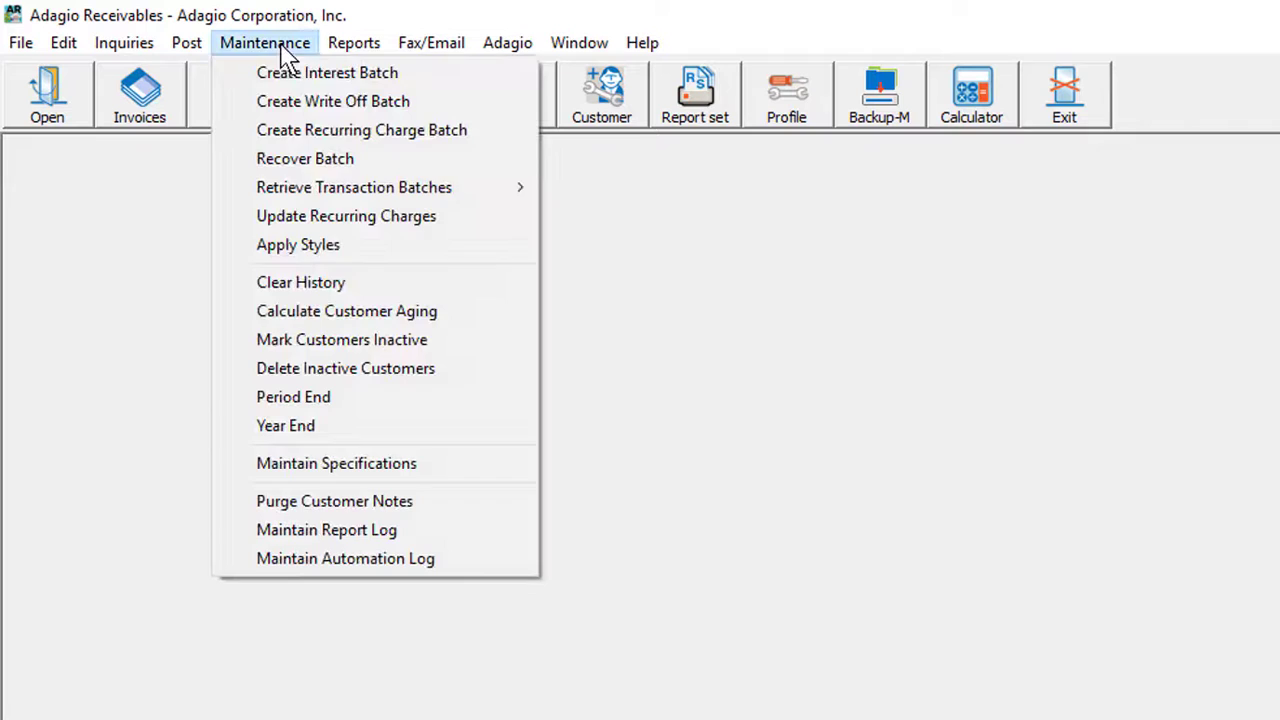
click(459, 318)
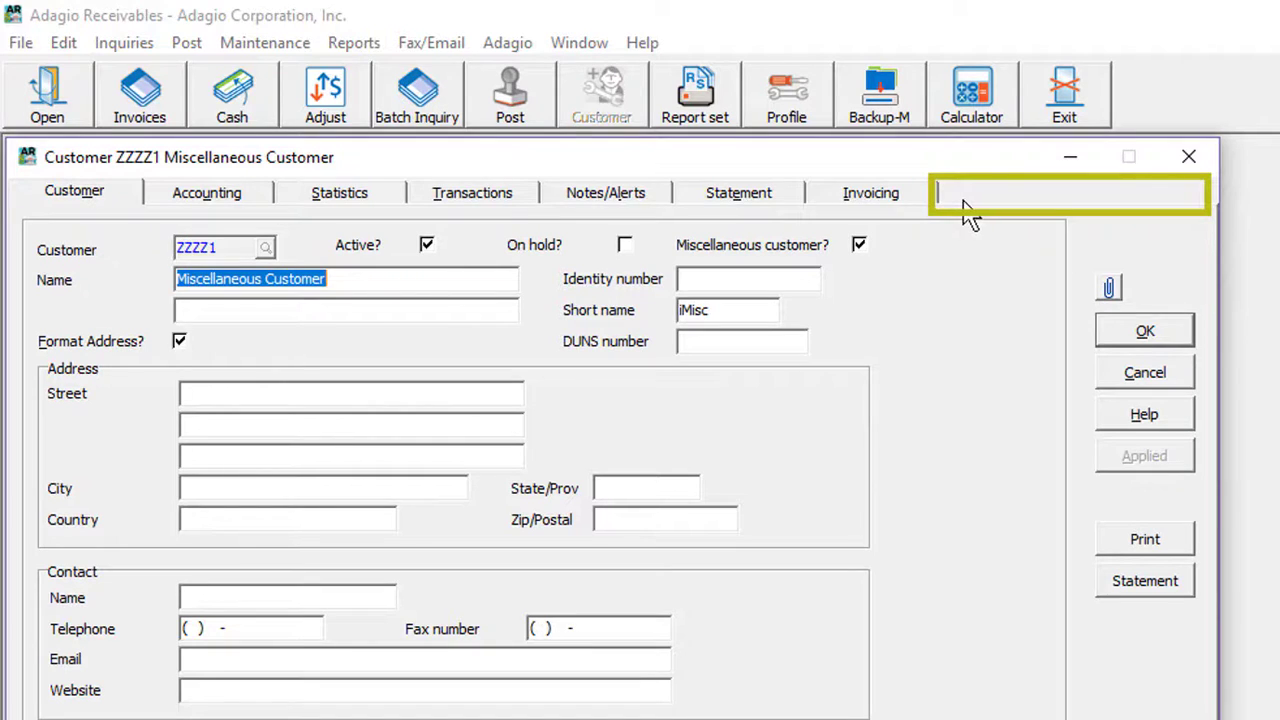
Try to save the miscellaneous customer's walk-in sale invoice with DUE terms and no payment.
click(264, 205)
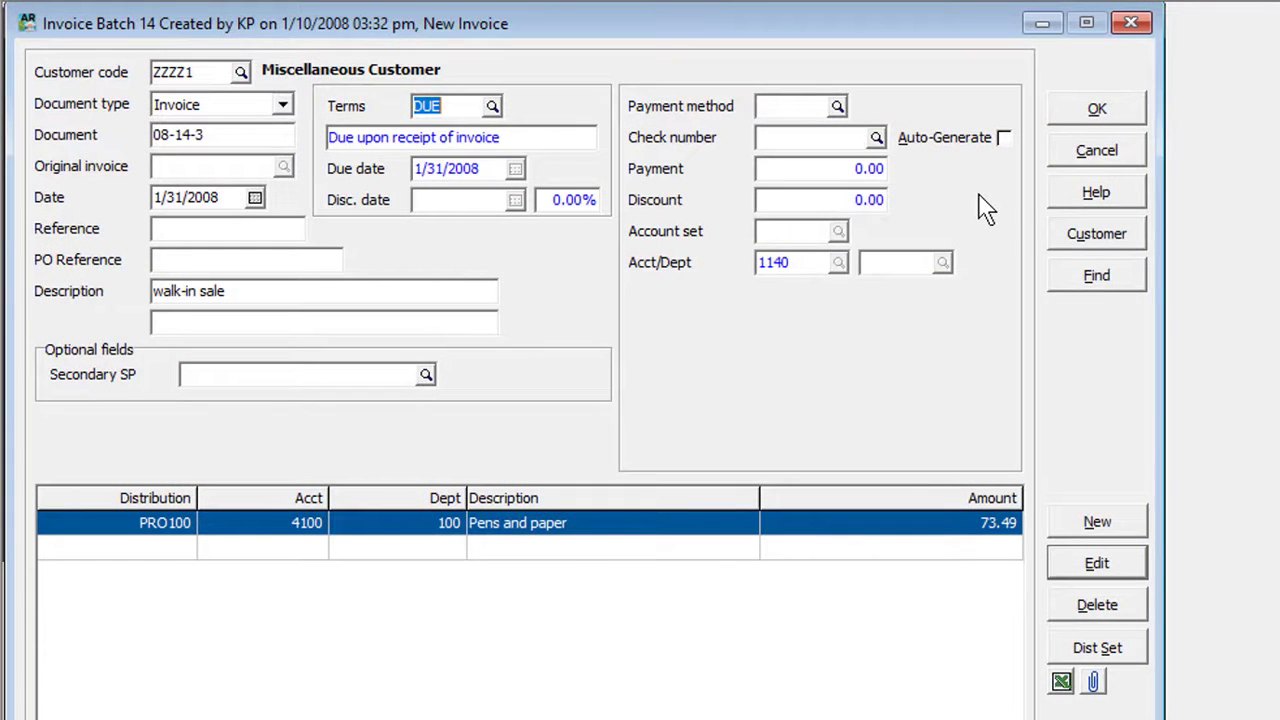
click(1077, 118)
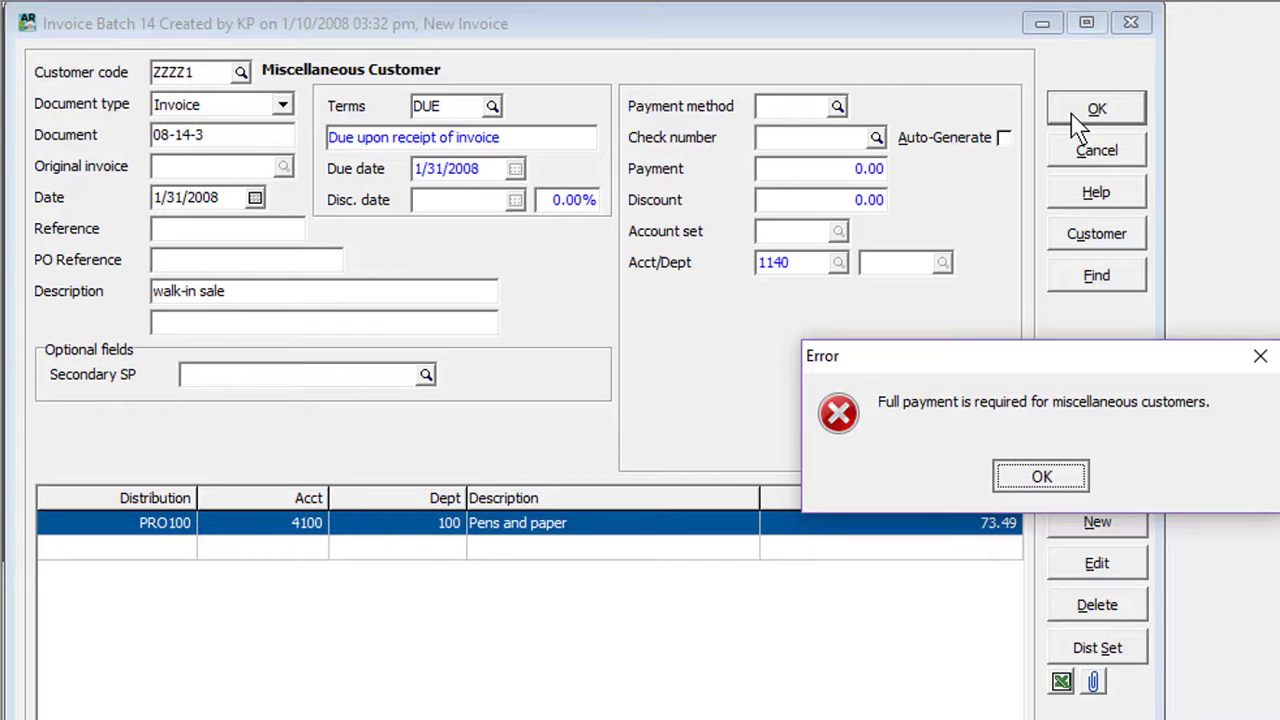
key(Return)
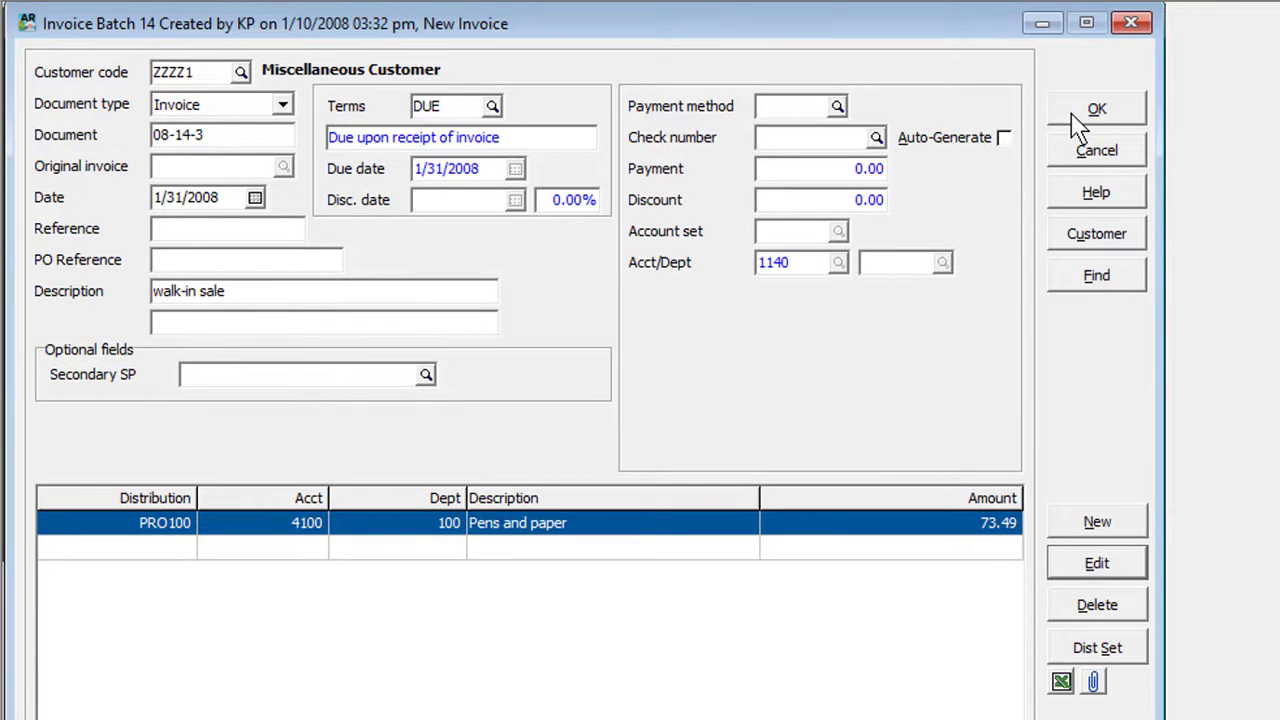
Set the terms of the miscellaneous customer's walk-in sale invoice to PREPAY.
click(492, 107)
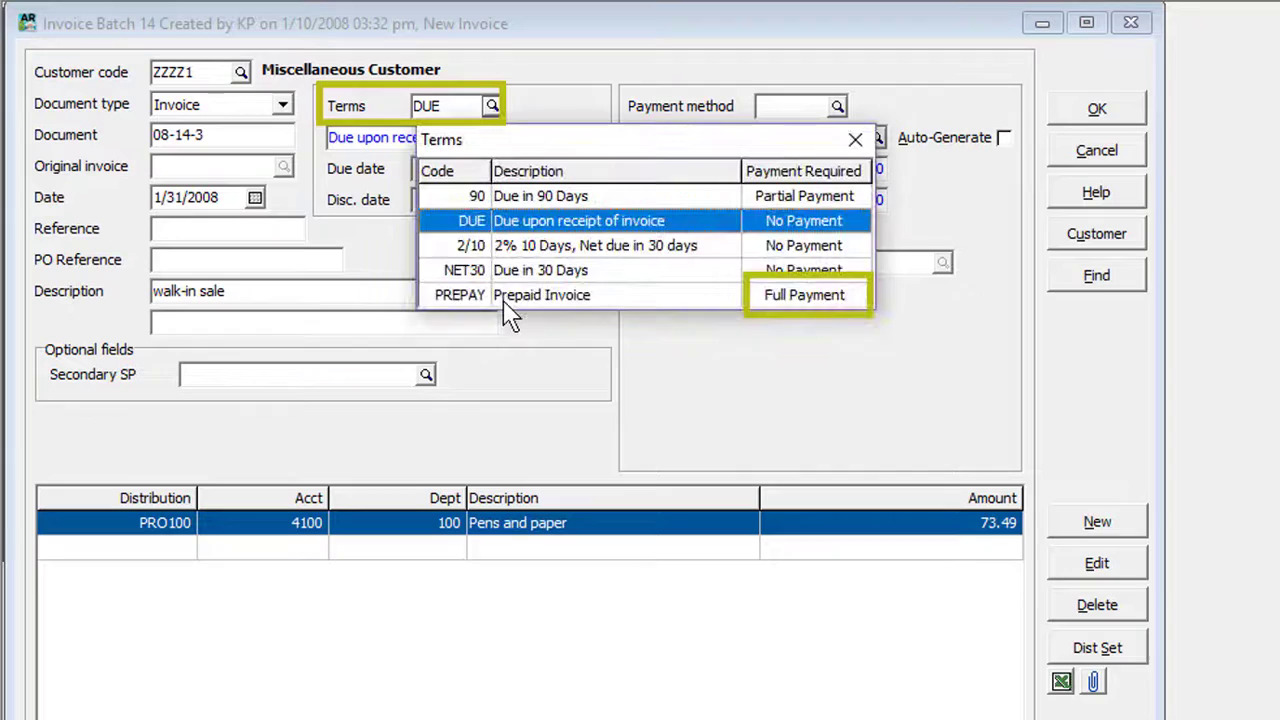
click(506, 300)
double_click(505, 303)
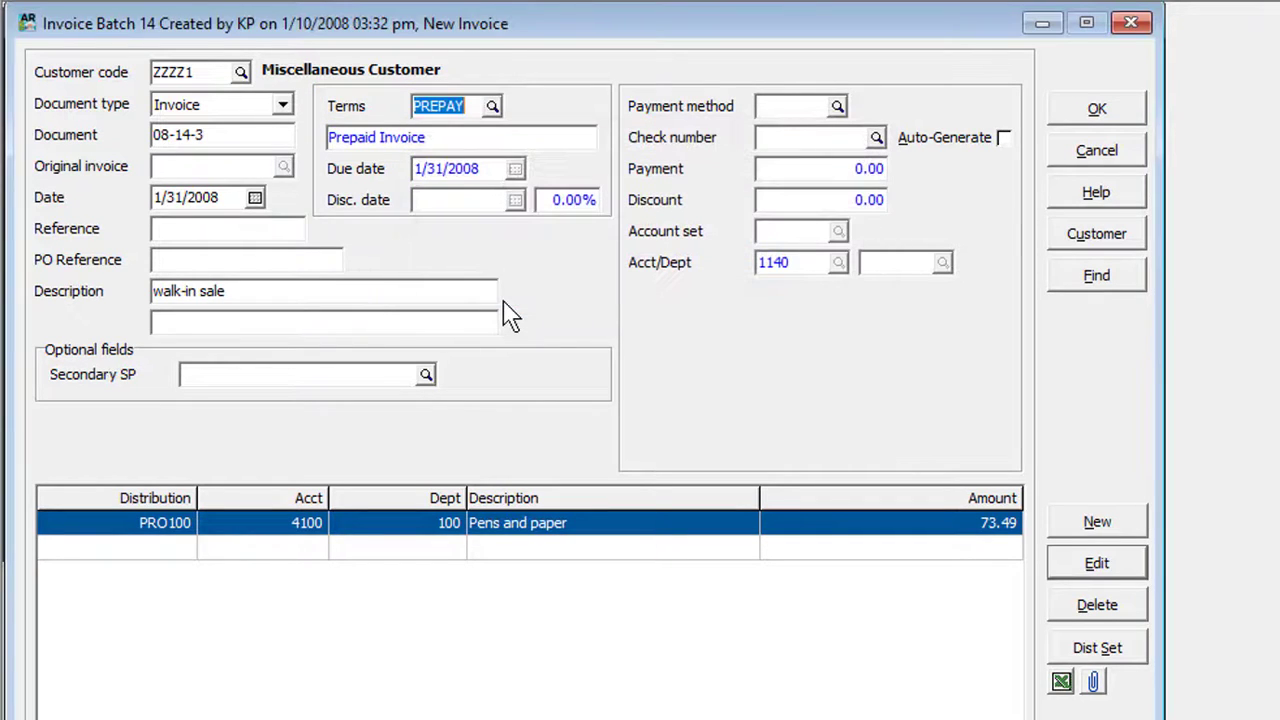
Pay the walk-in sale invoice by mccad with an auto-generated check number and open the card details entry.
click(837, 106)
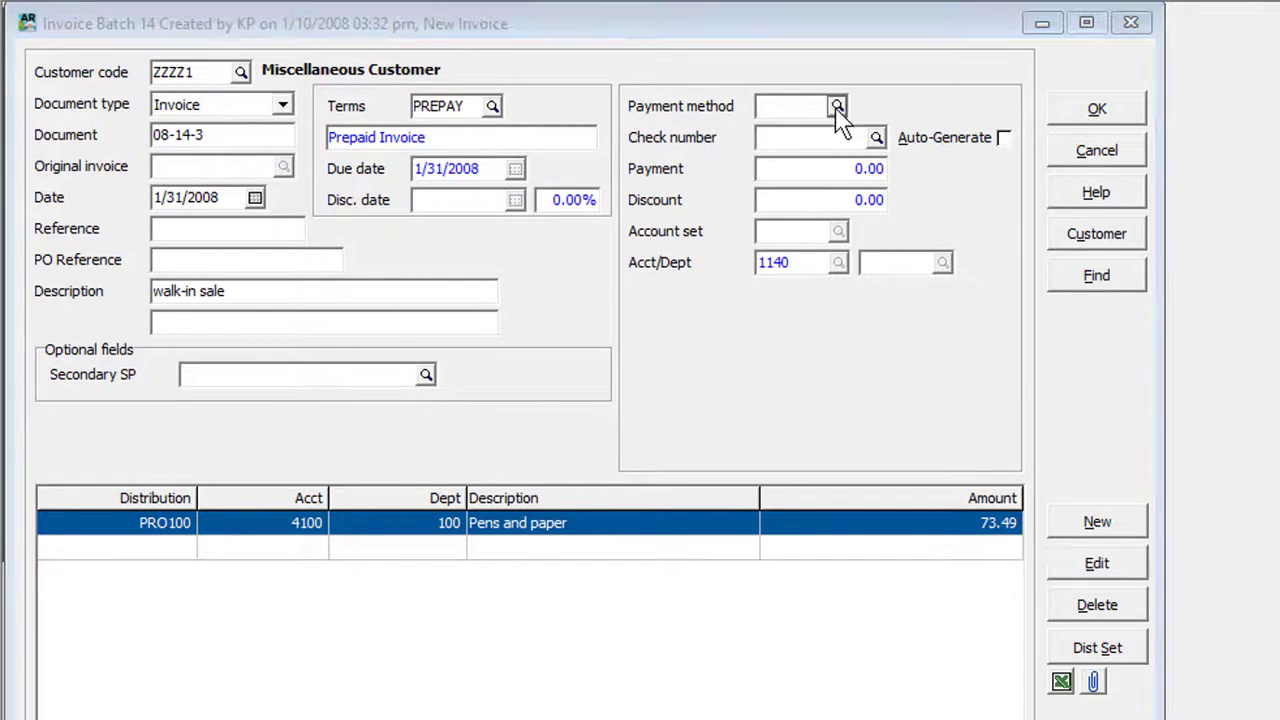
double_click(832, 344)
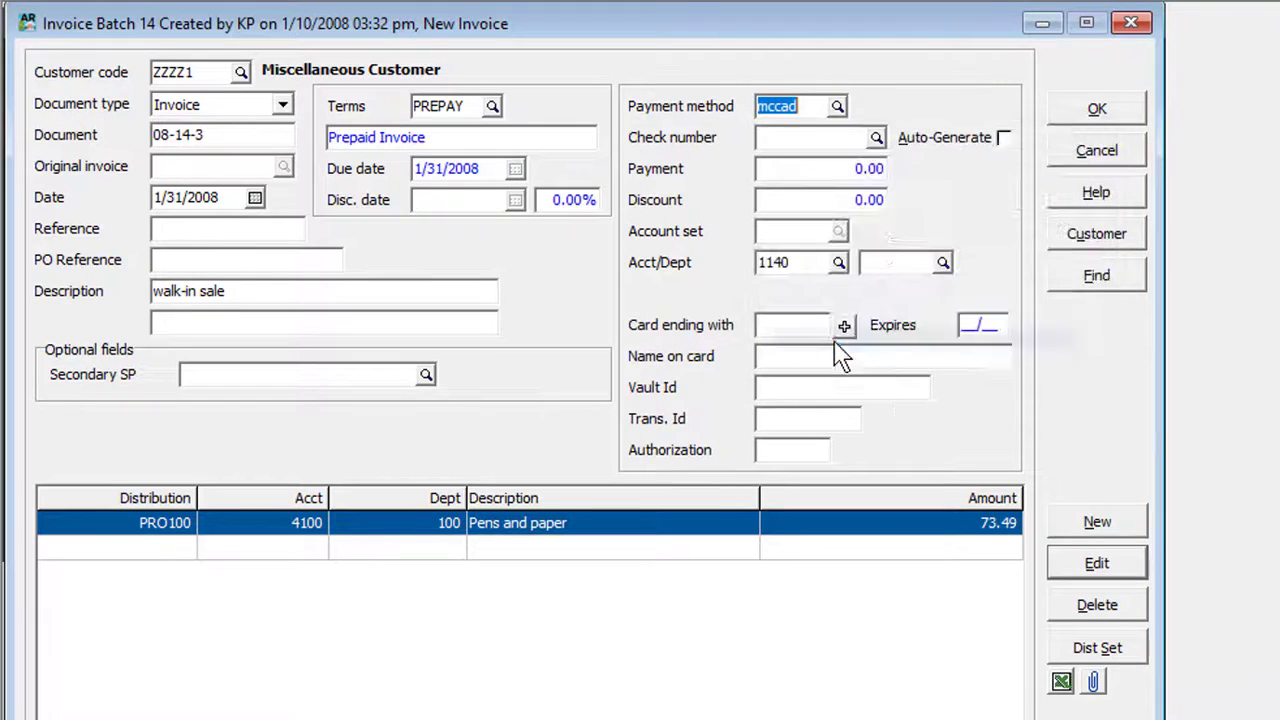
click(1004, 138)
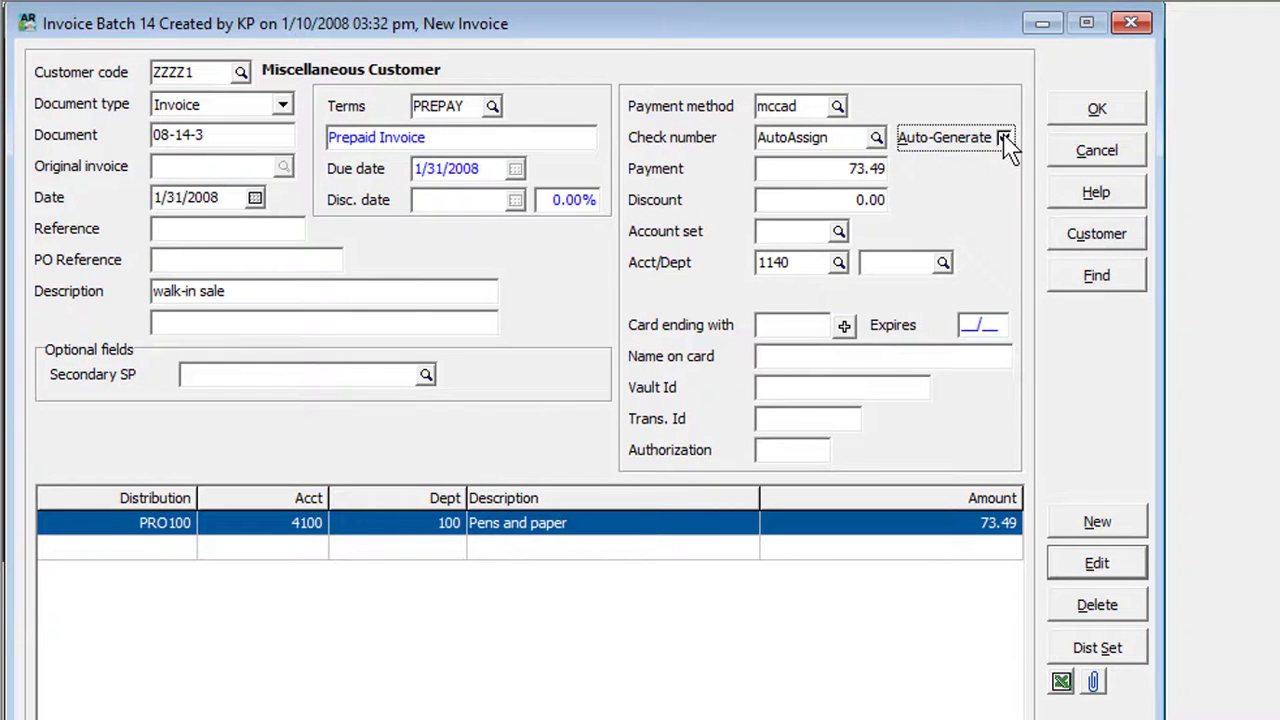
click(844, 328)
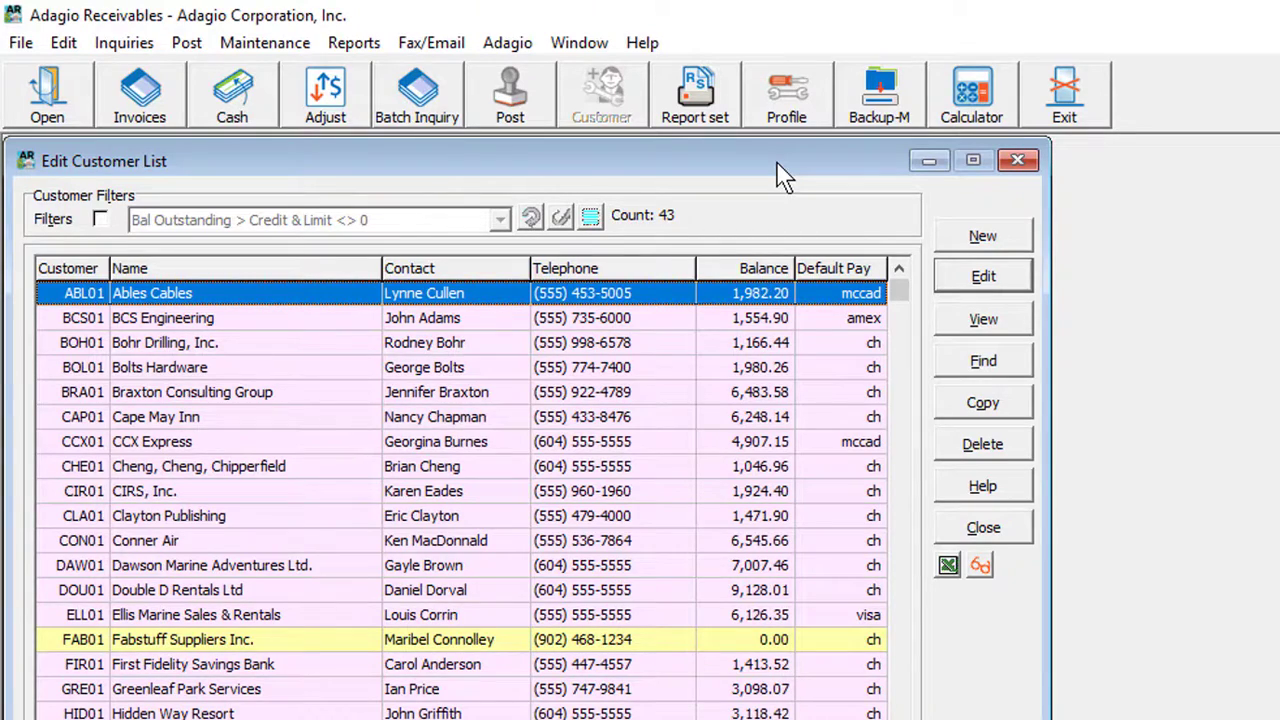
In the customer list's Column Editor, search for Date fields containing "int", lift the Date restriction, and leave without changing the columns.
right_click(660, 273)
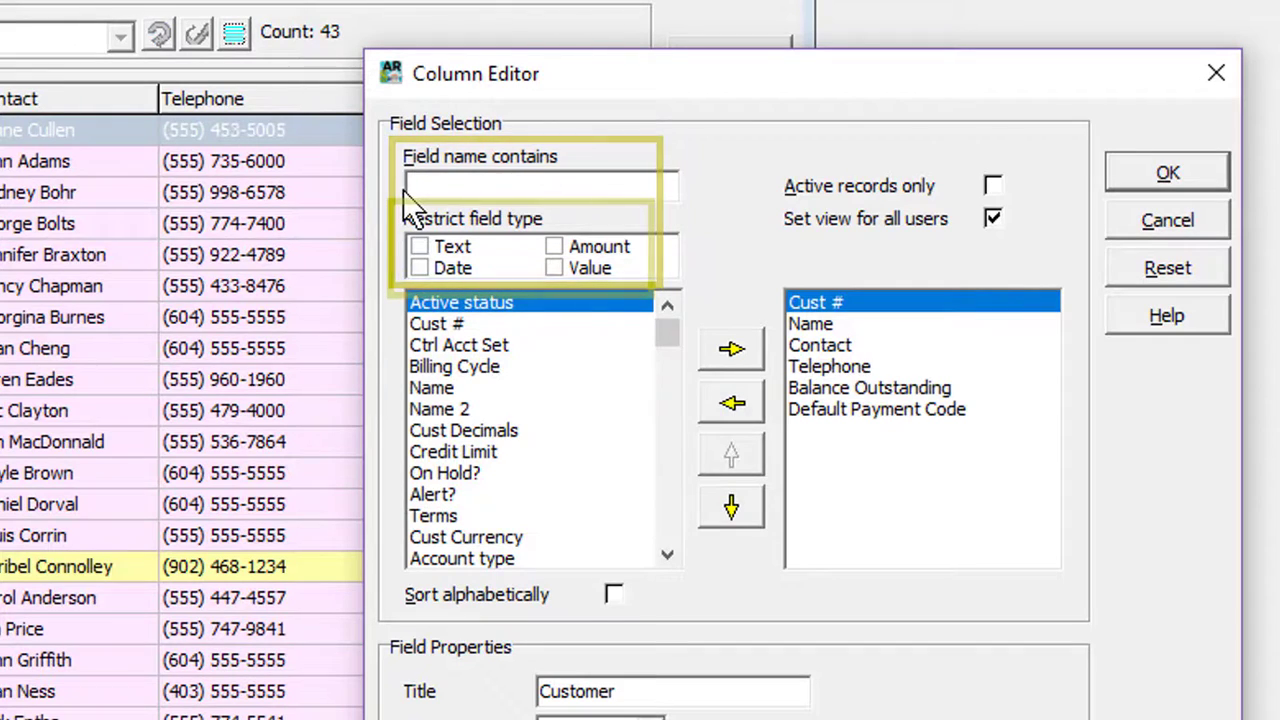
click(418, 268)
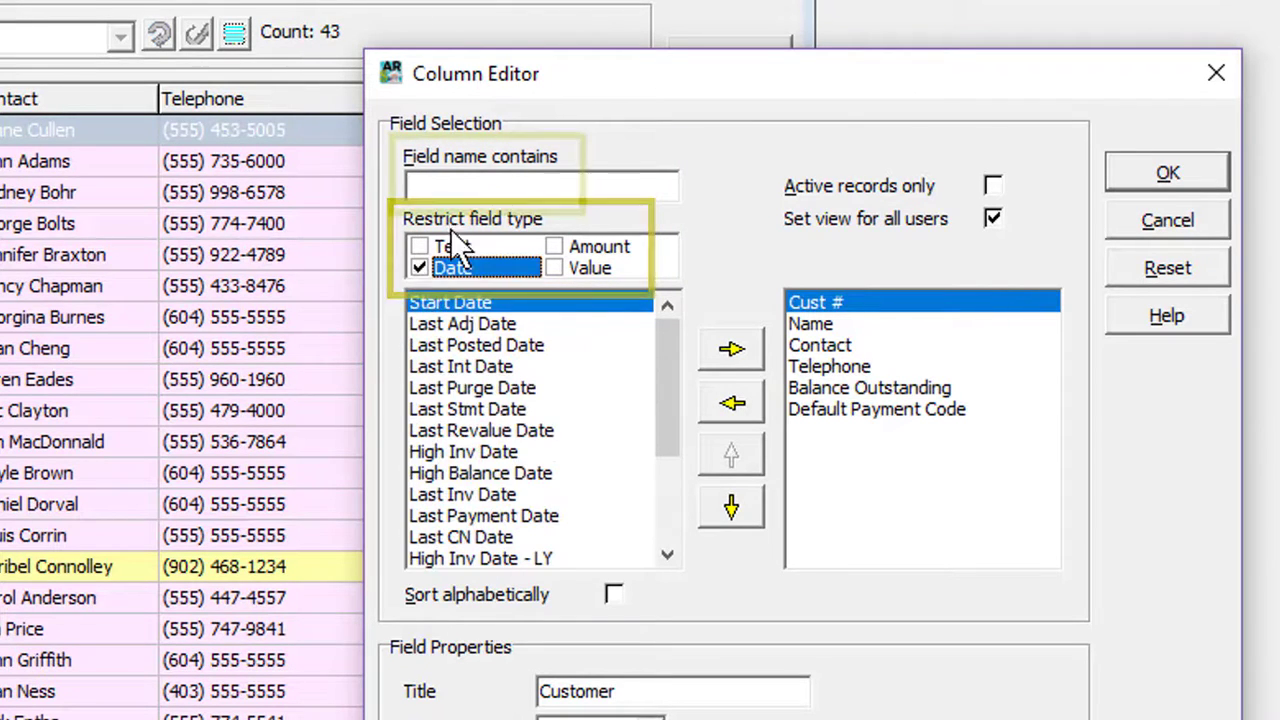
click(470, 187)
text(int)
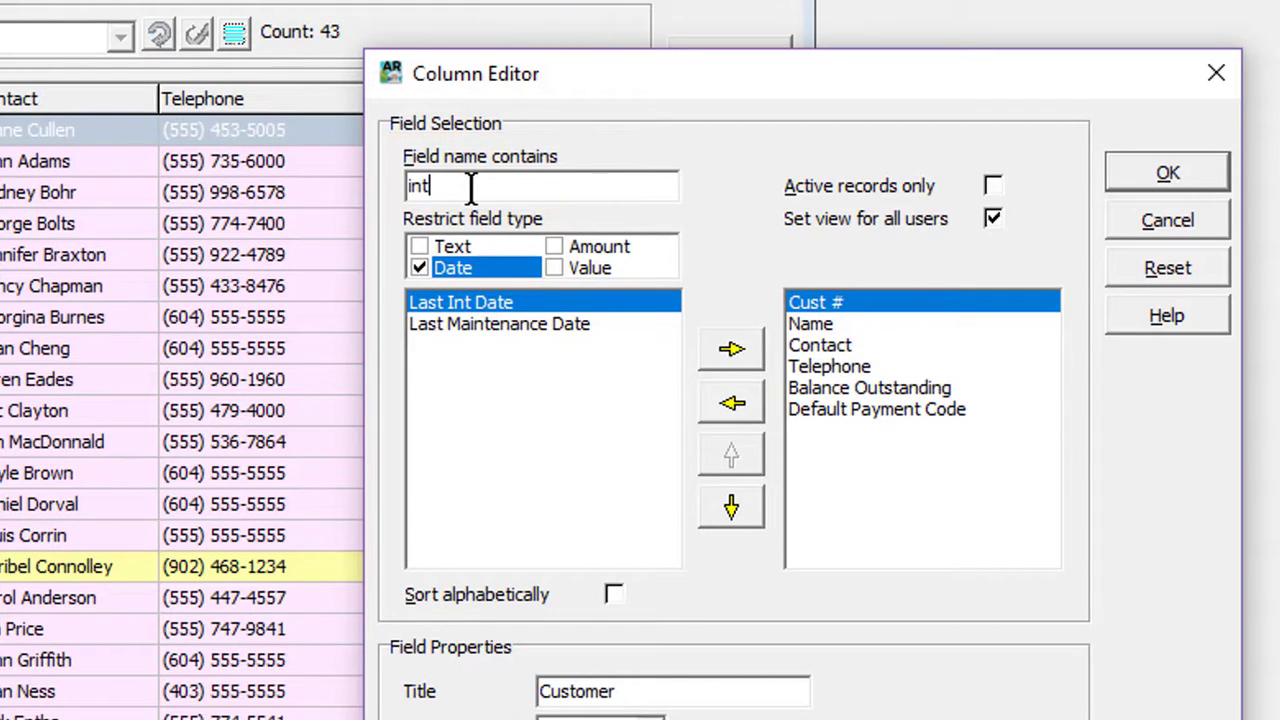
click(419, 268)
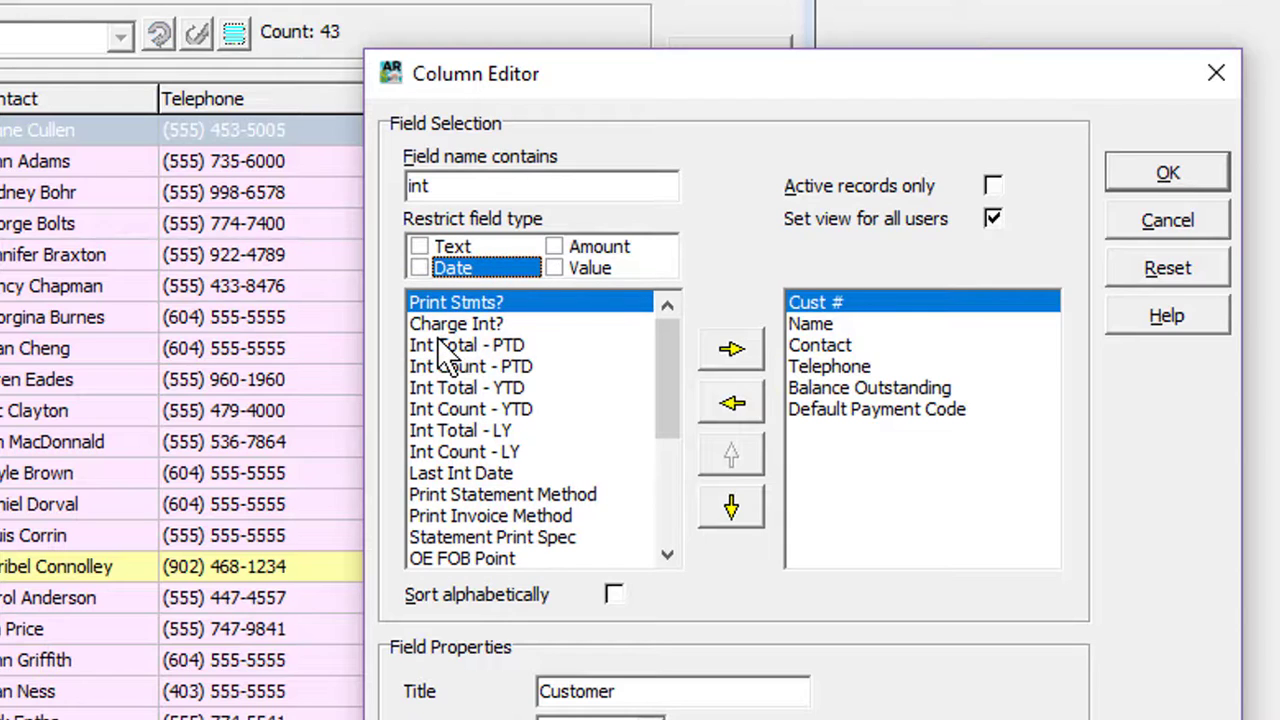
click(1167, 220)
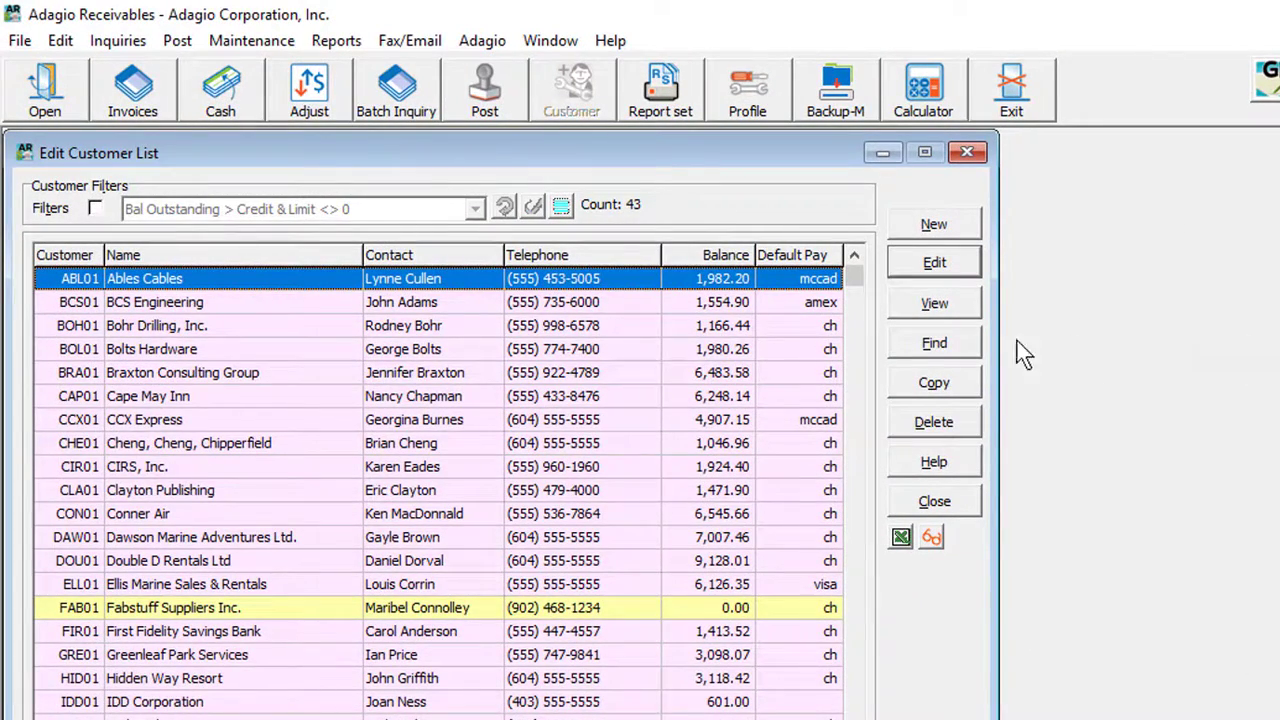
Filter the customer list with Bal Outstanding > Credit & Limit <> 0 and open the customer lookup in Find Customer.
click(95, 208)
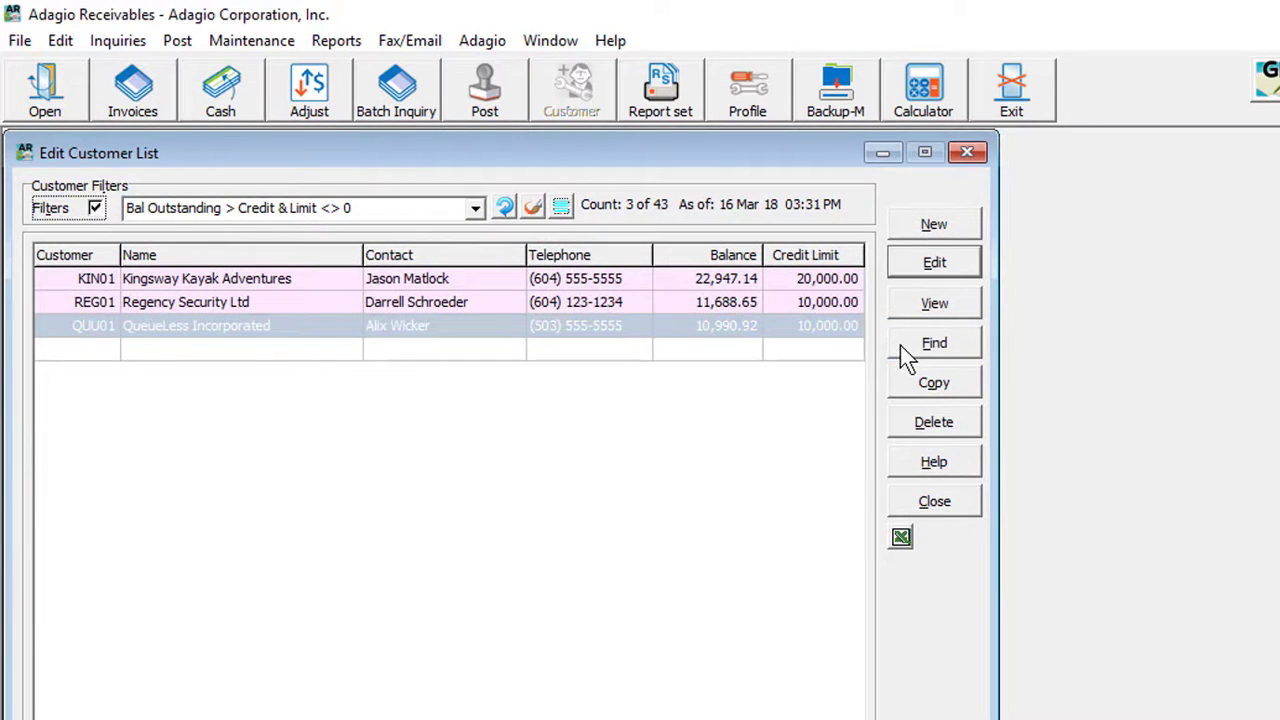
click(902, 345)
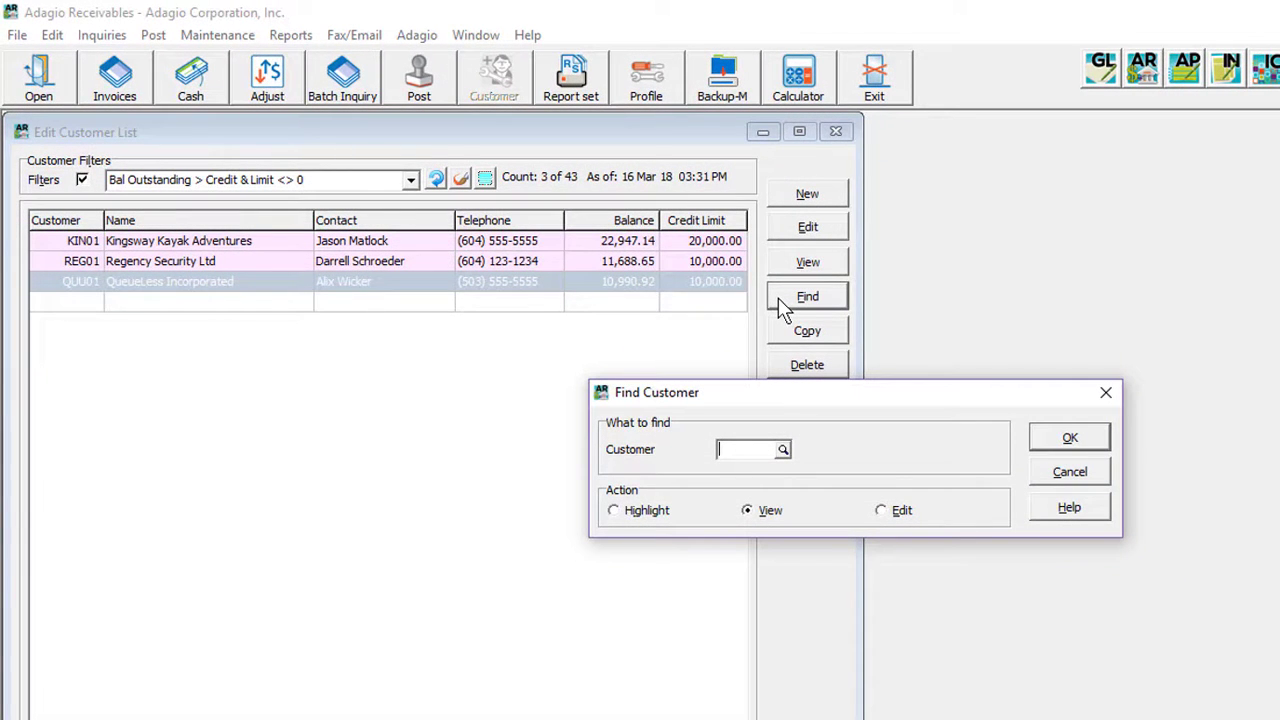
click(782, 450)
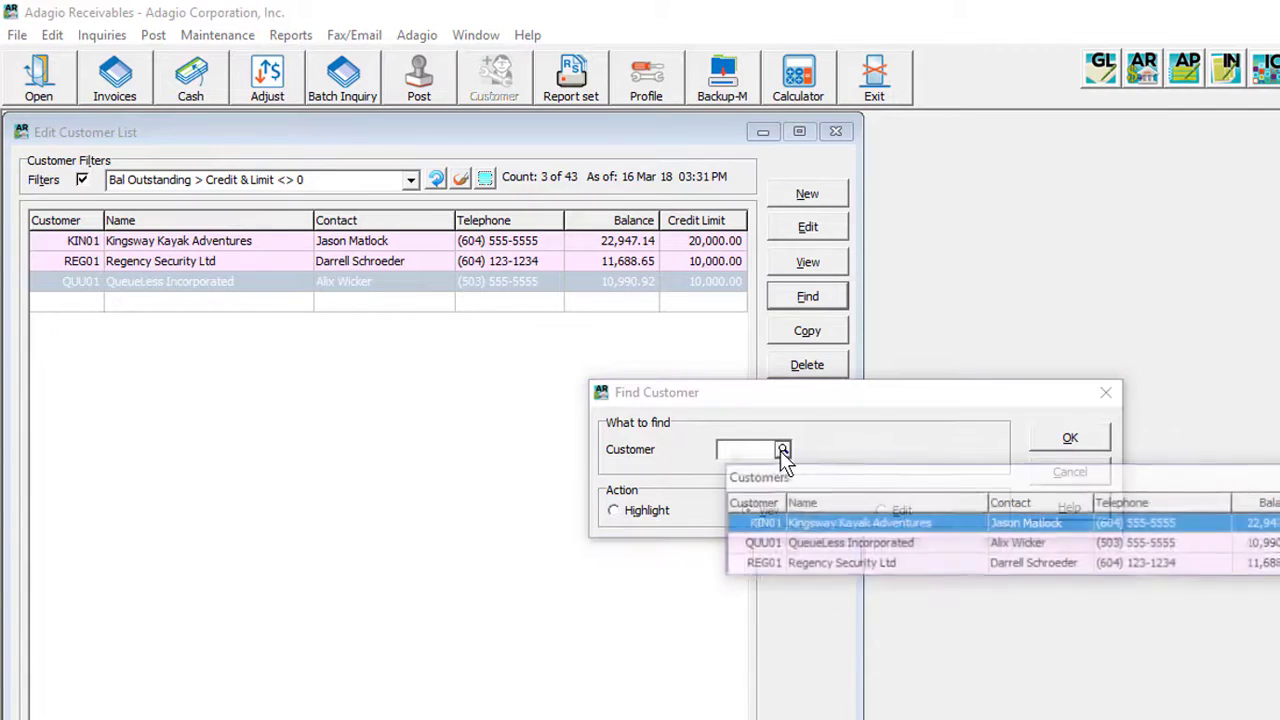